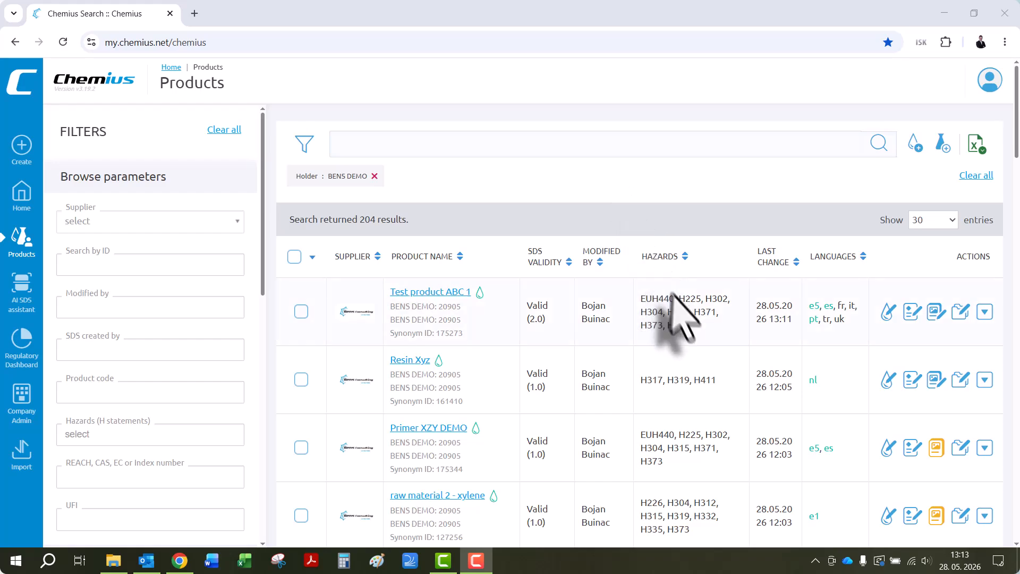
# - Make a copy of the product "Test product ABC 1" in the product list
pyautogui.moveTo(882, 315)
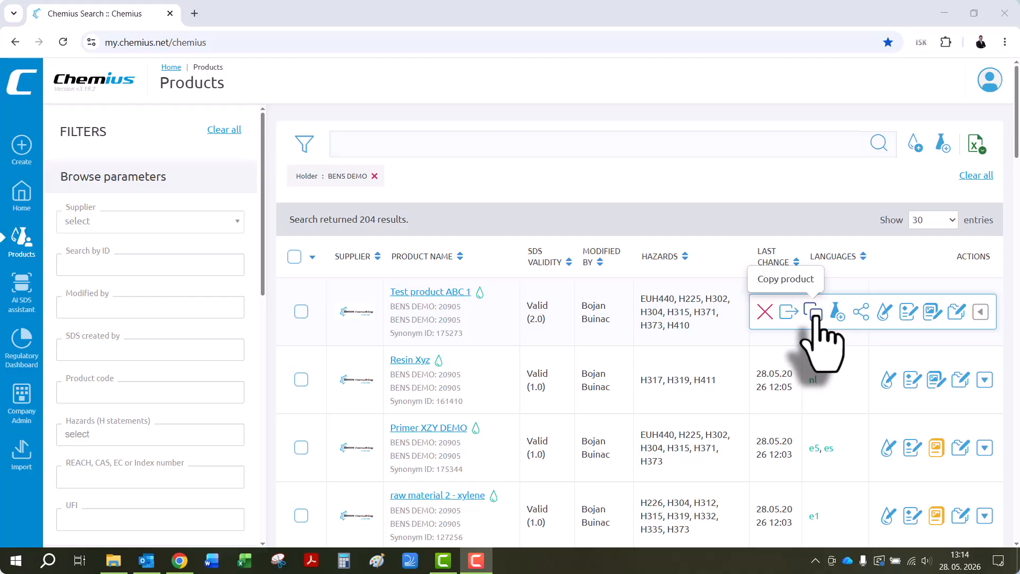
pyautogui.click(813, 312)
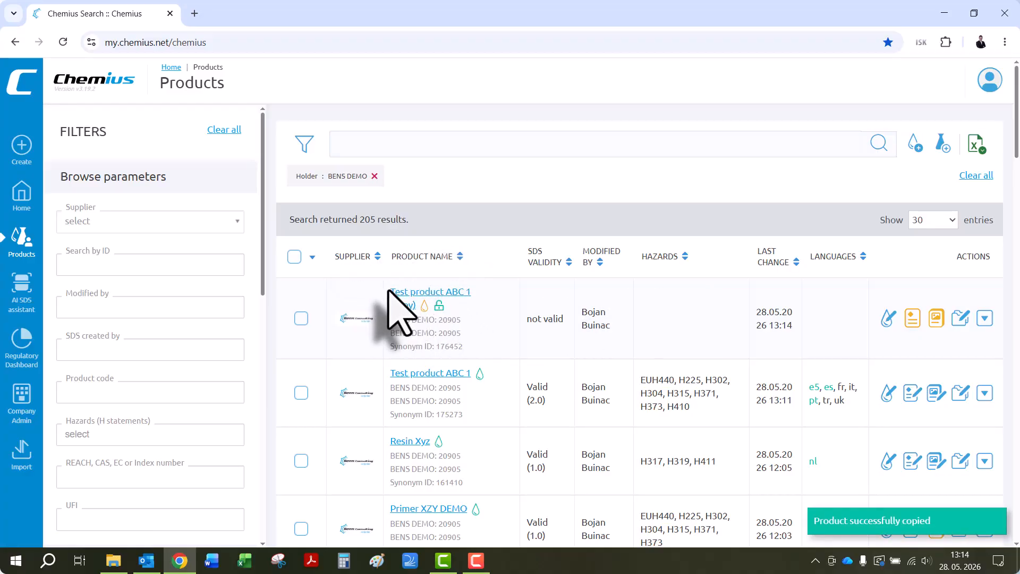
pyautogui.moveTo(392, 292); pyautogui.dragTo(415, 307)
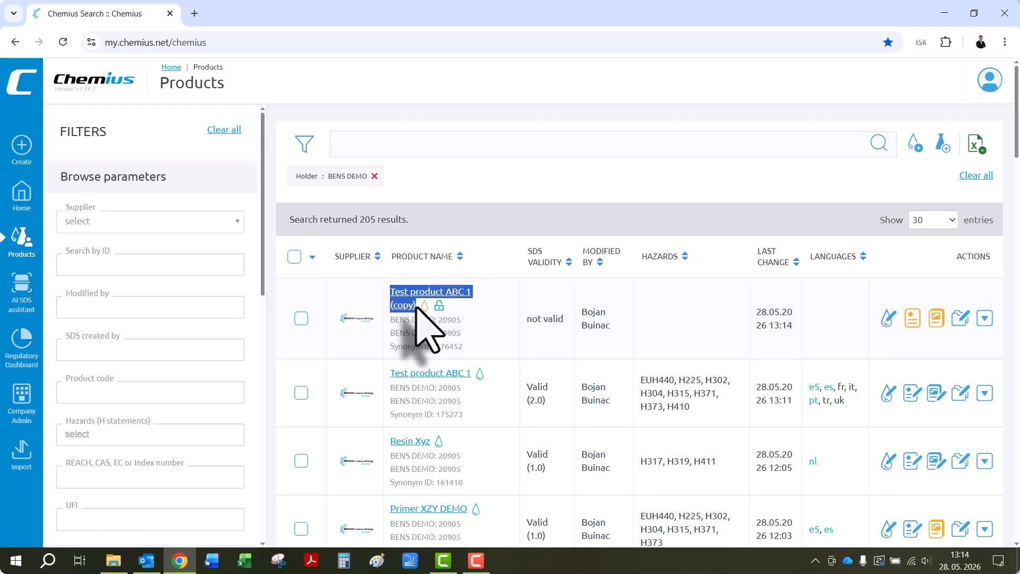
pyautogui.click(458, 190)
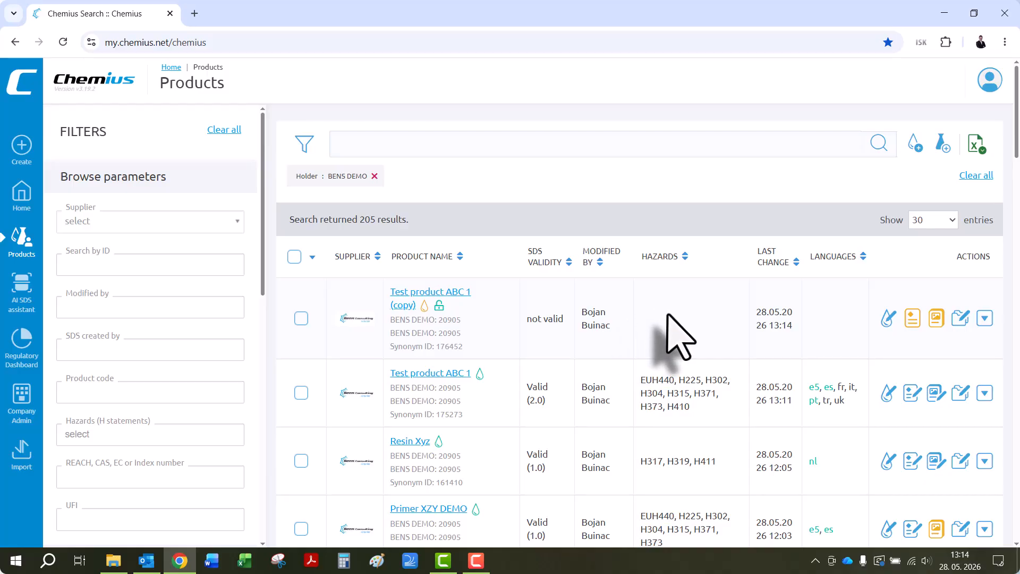
# - Open the synonyms of the original "Test product ABC 1" for editing
pyautogui.moveTo(958, 399)
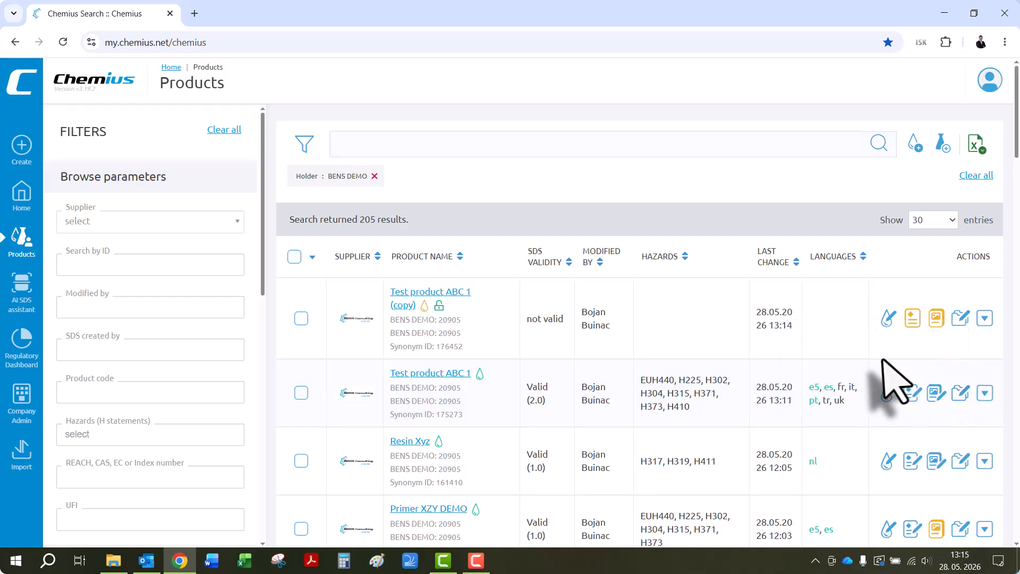
pyautogui.moveTo(834, 406)
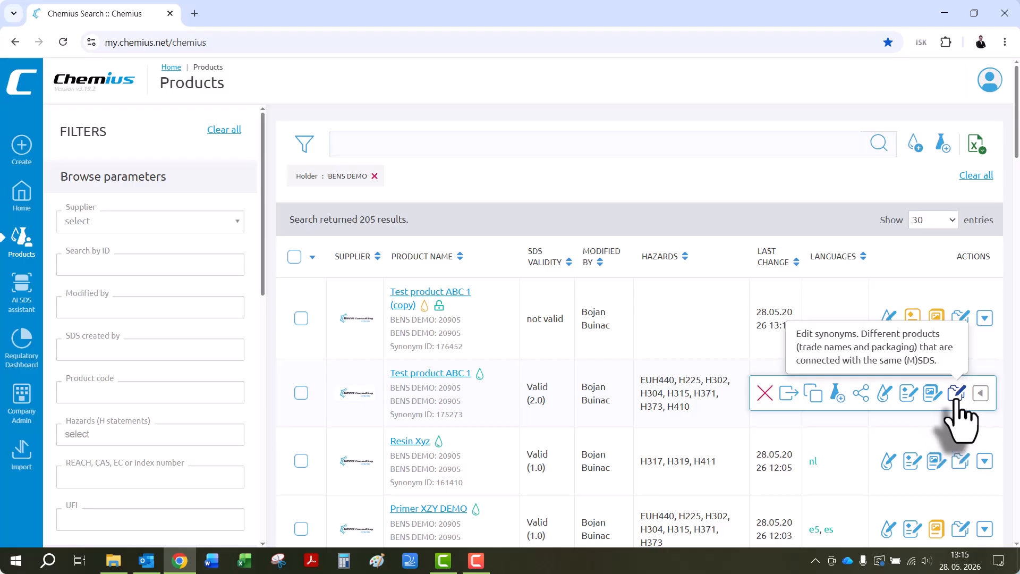
pyautogui.click(957, 395)
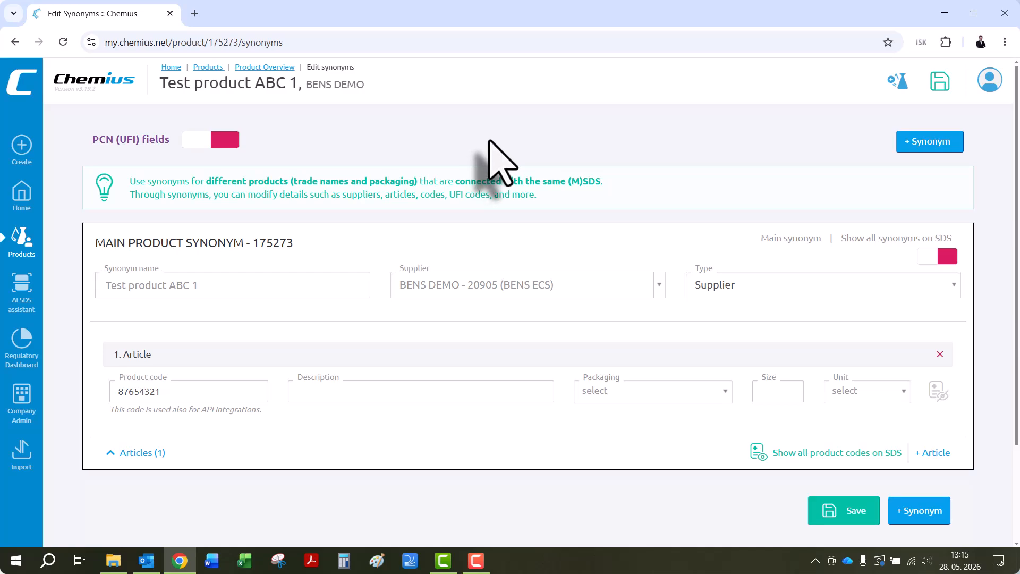
# - Add a new synonym to the product and name it "Brand name 1"
pyautogui.scroll(-1, 504, 146)
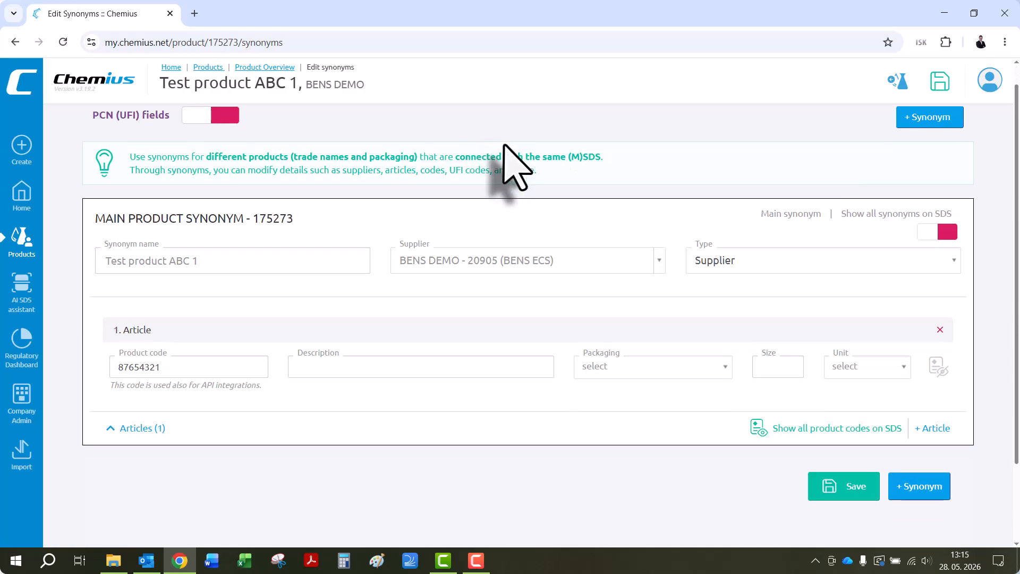
pyautogui.scroll(1, 529, 220)
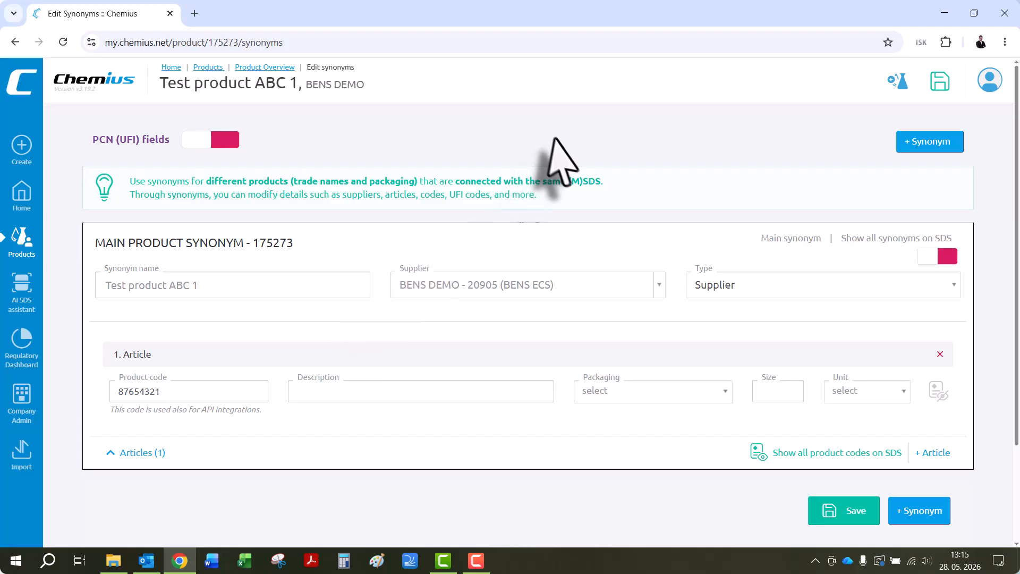
pyautogui.click(922, 513)
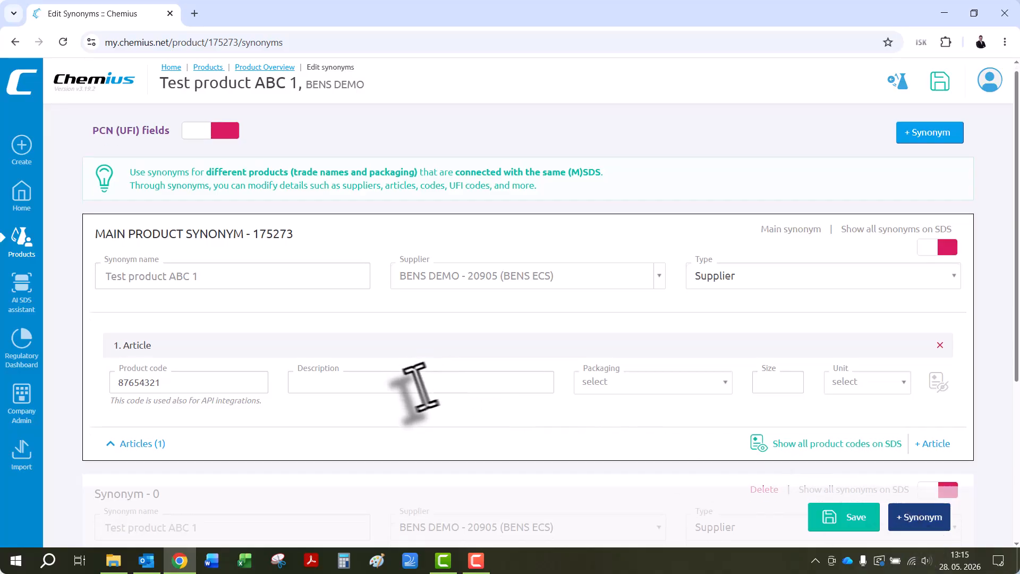
pyautogui.click(164, 404)
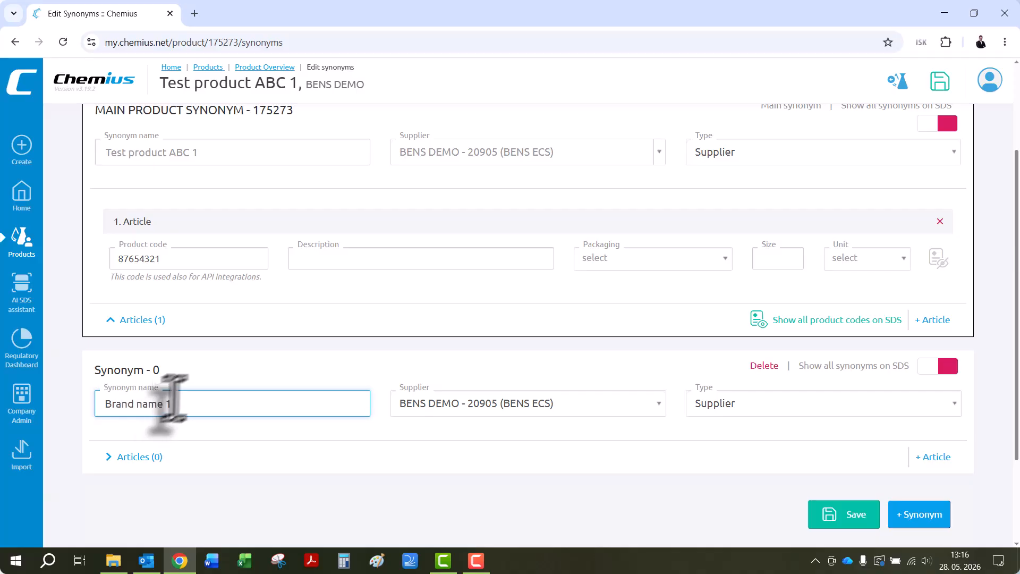
pyautogui.click(190, 367)
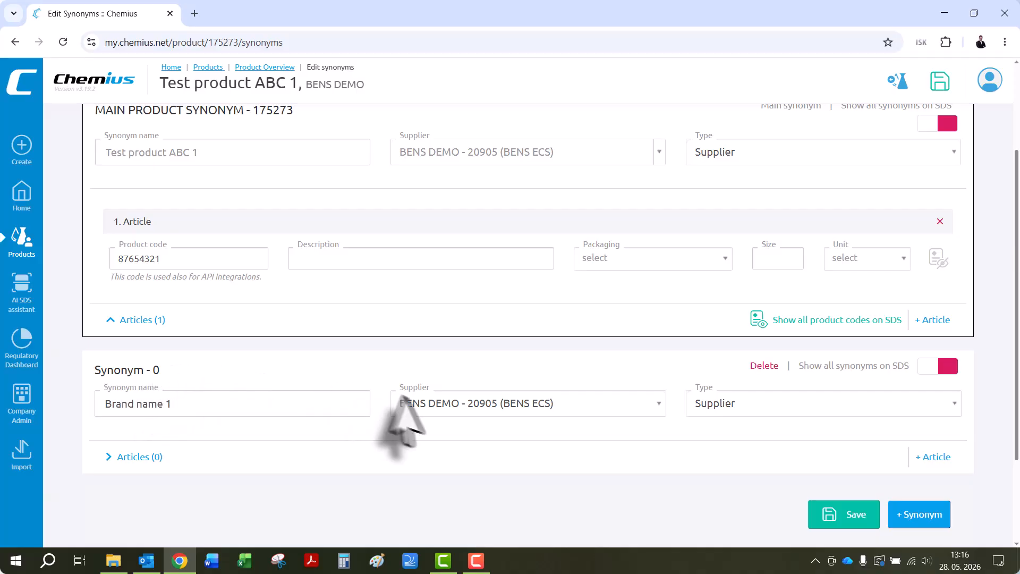
# - Set the supplier of the "Brand name 1" synonym to "Allchemist Ltd - 20942"
pyautogui.click(437, 405)
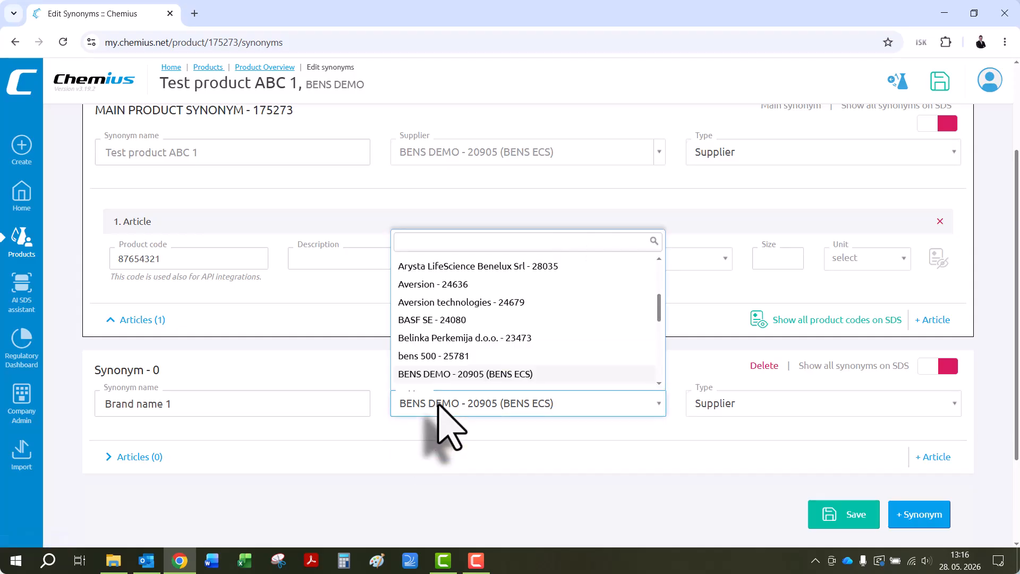
pyautogui.write('al')
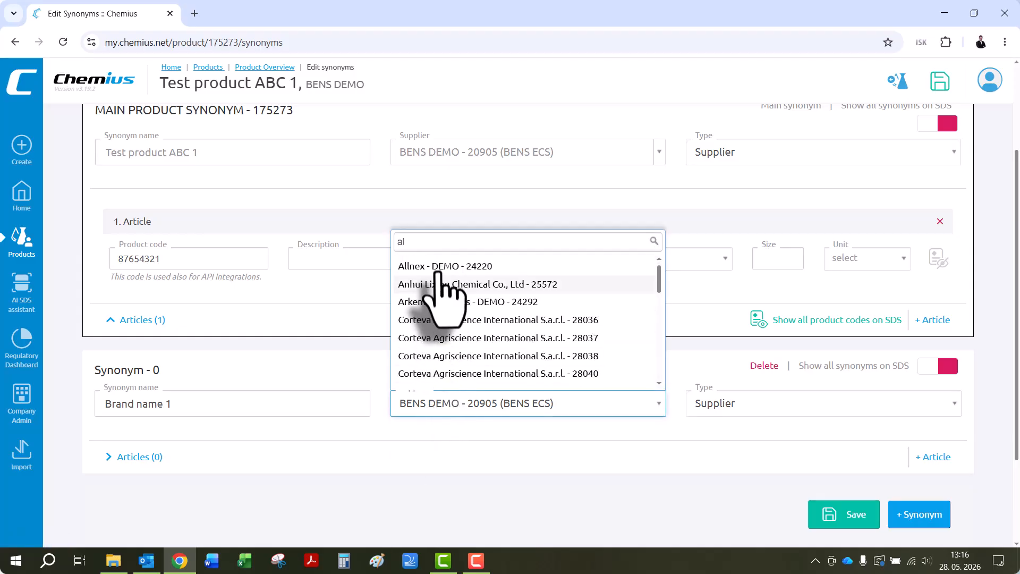
pyautogui.write('l')
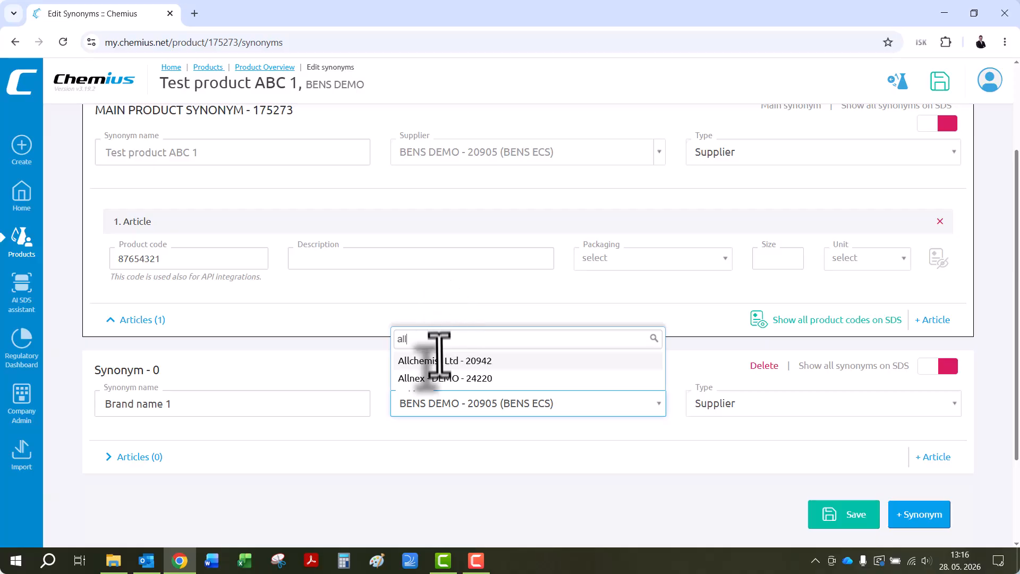
pyautogui.click(428, 361)
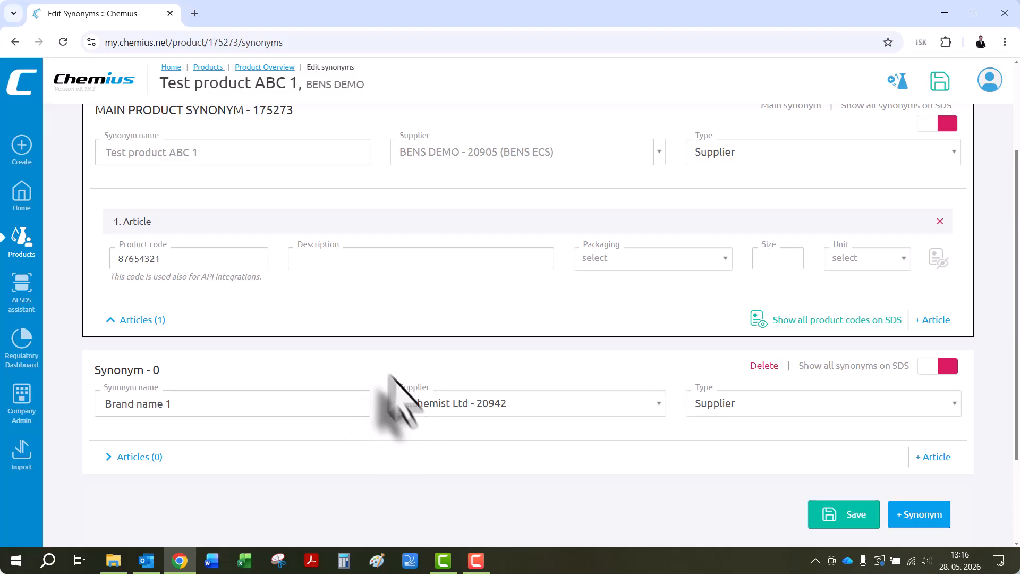
# - Change the company type of the "Brand name 1" synonym to Distributor
pyautogui.scroll(-1, 380, 388)
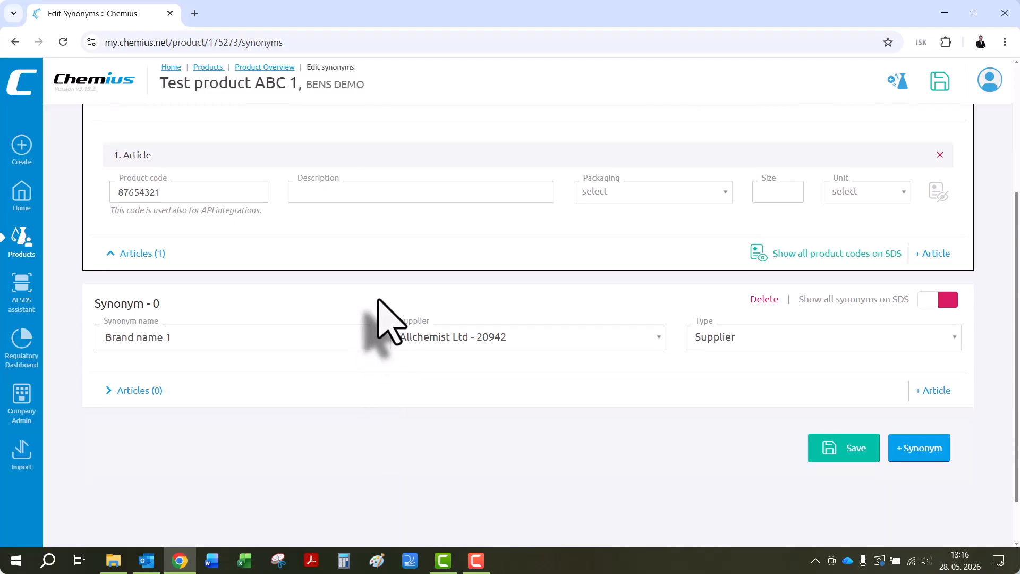
pyautogui.click(726, 341)
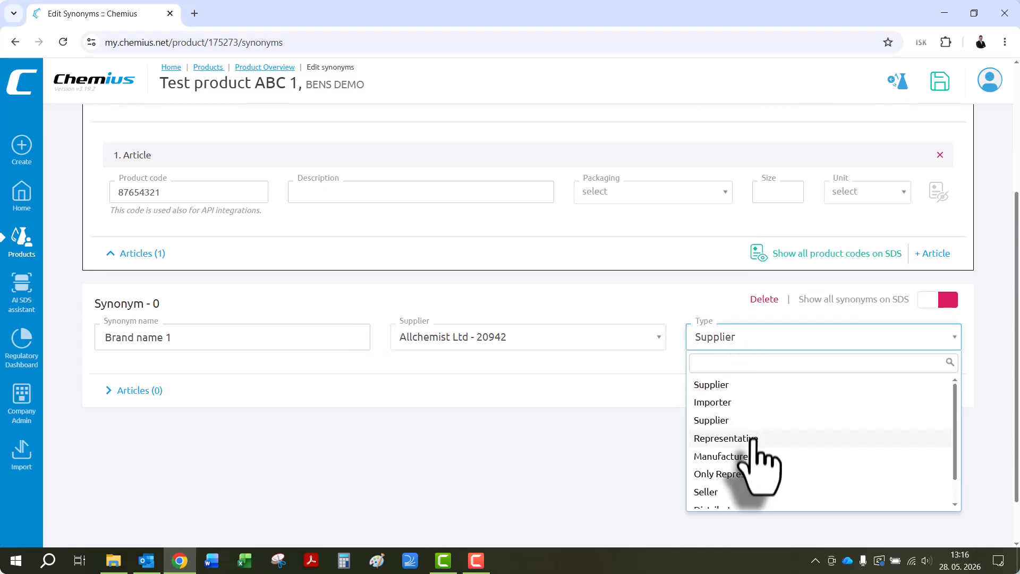
pyautogui.scroll(-1, 753, 440)
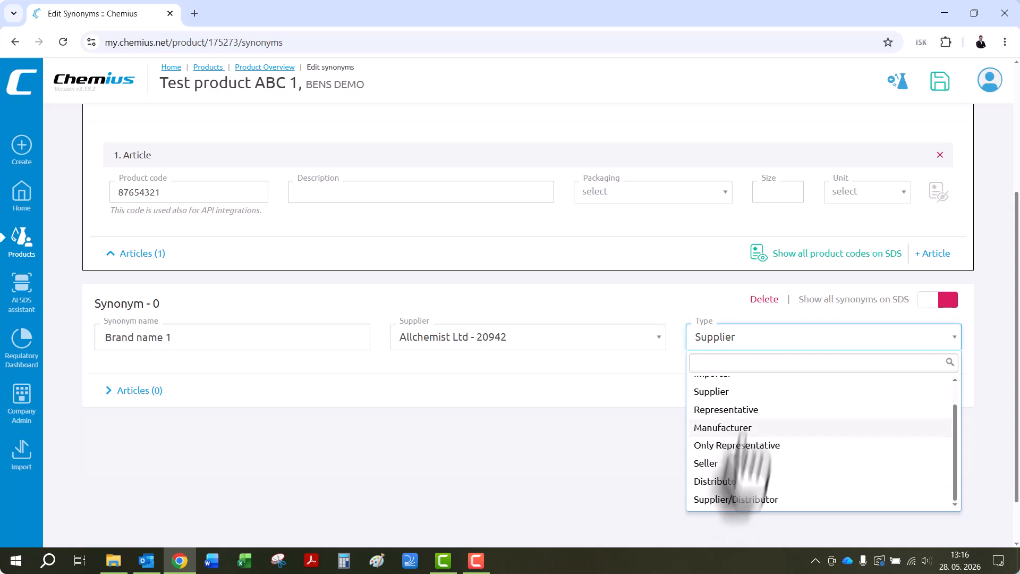
pyautogui.scroll(2, 740, 478)
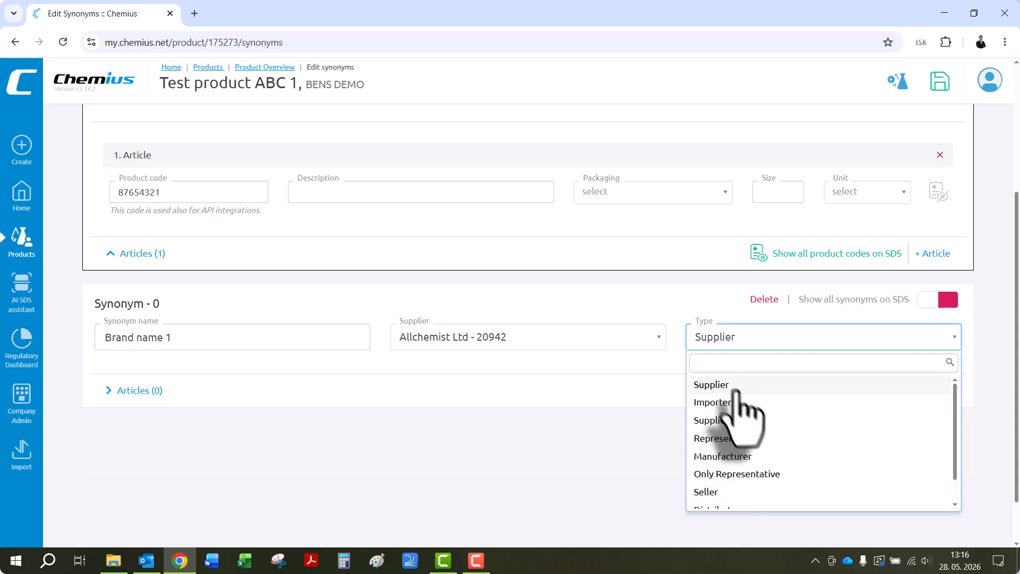
pyautogui.scroll(-2, 741, 457)
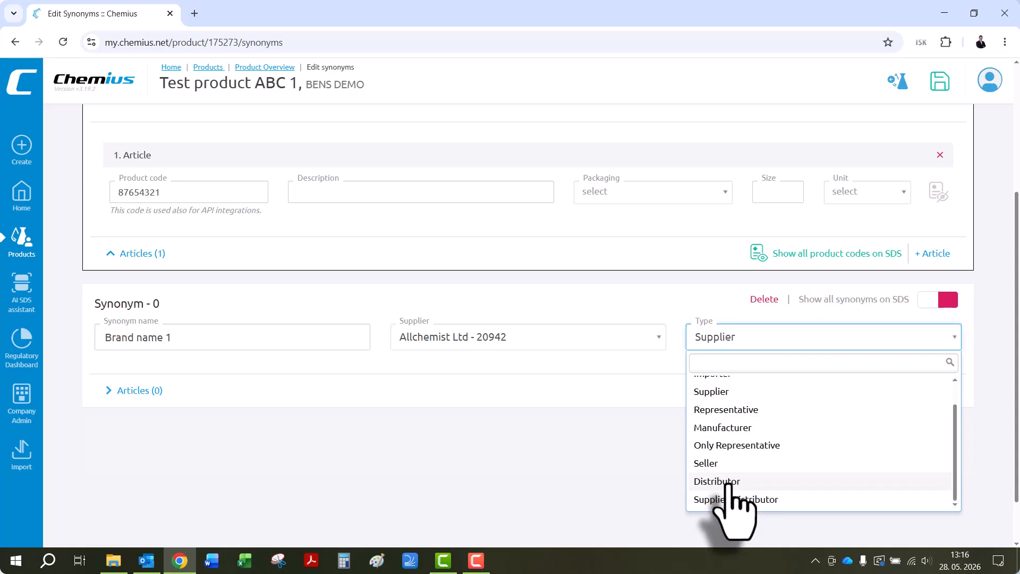
pyautogui.click(732, 482)
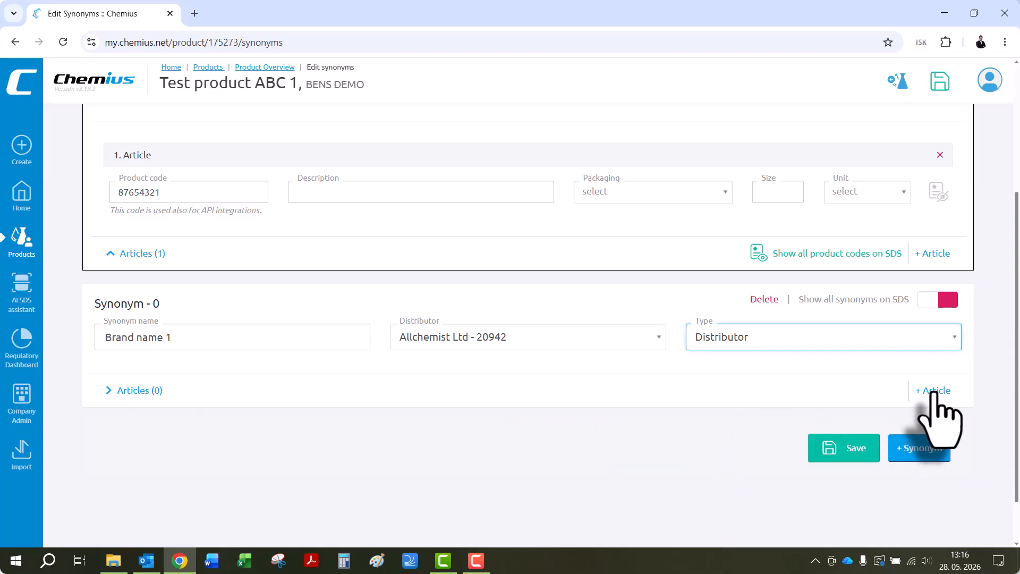
# - Add an article to the "Brand name 1" synonym and give it the product code 1234
pyautogui.click(931, 394)
pyautogui.scroll(-1, 501, 390)
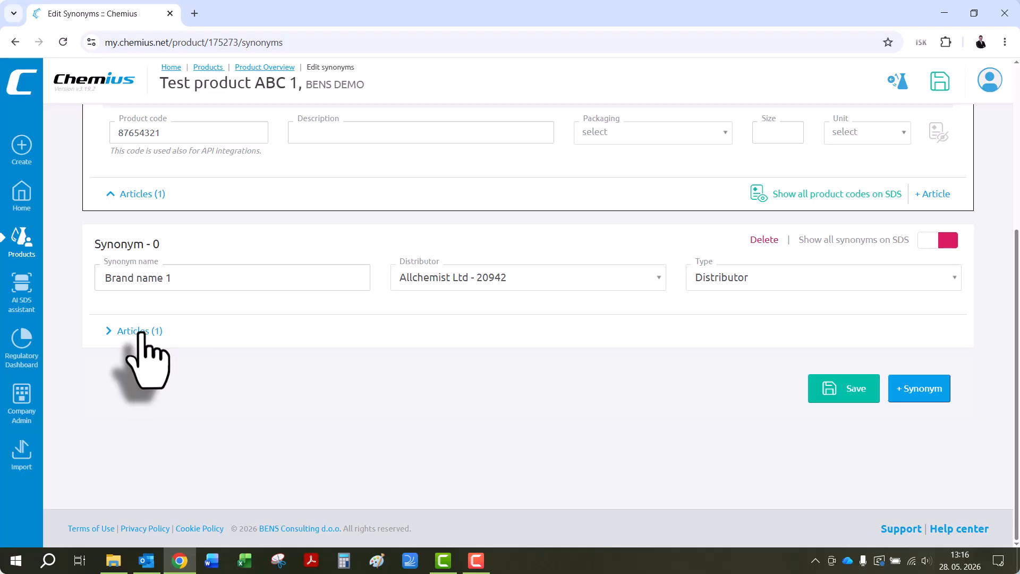
pyautogui.click(141, 332)
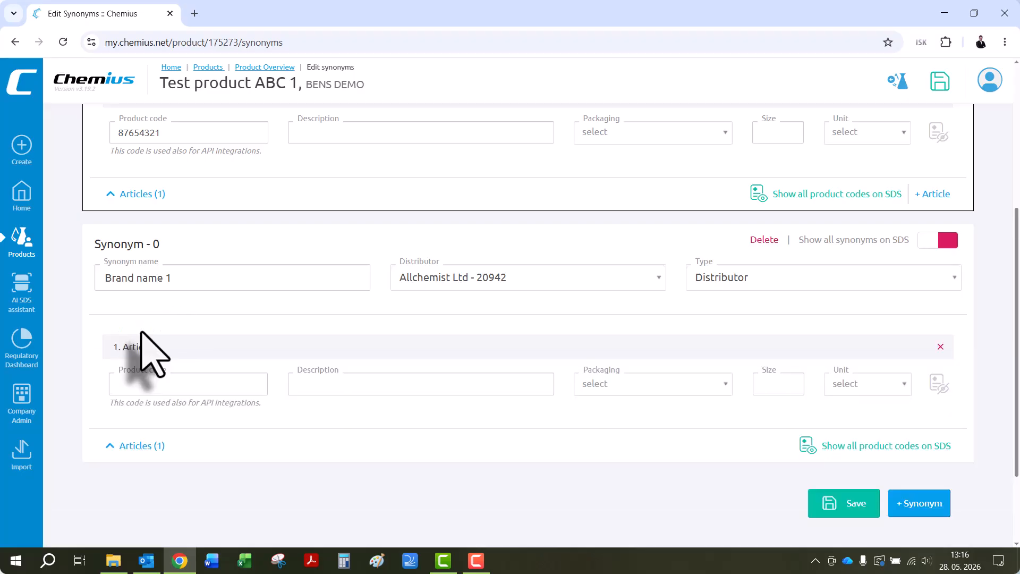
pyautogui.click(161, 388)
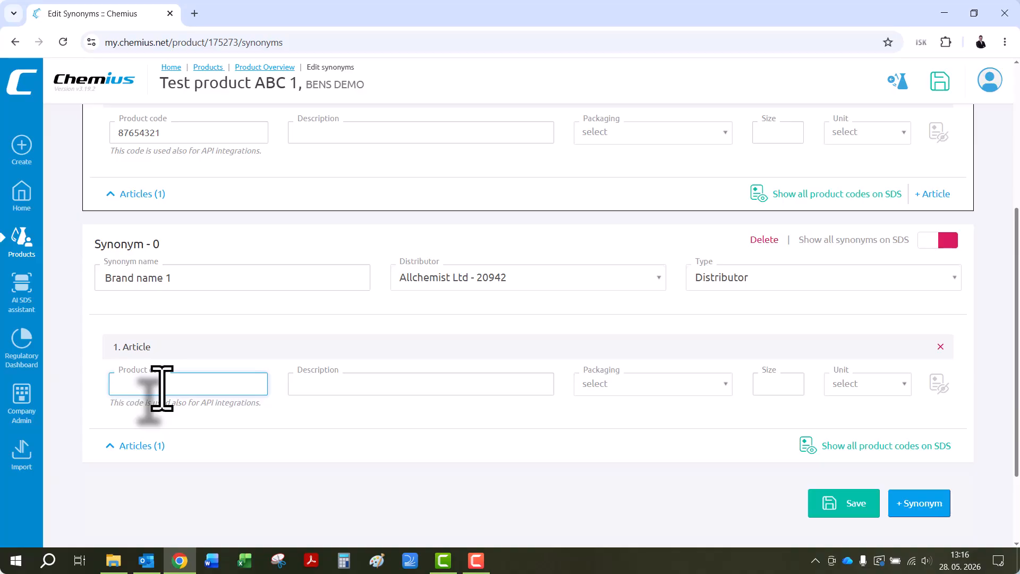
pyautogui.write('1234')
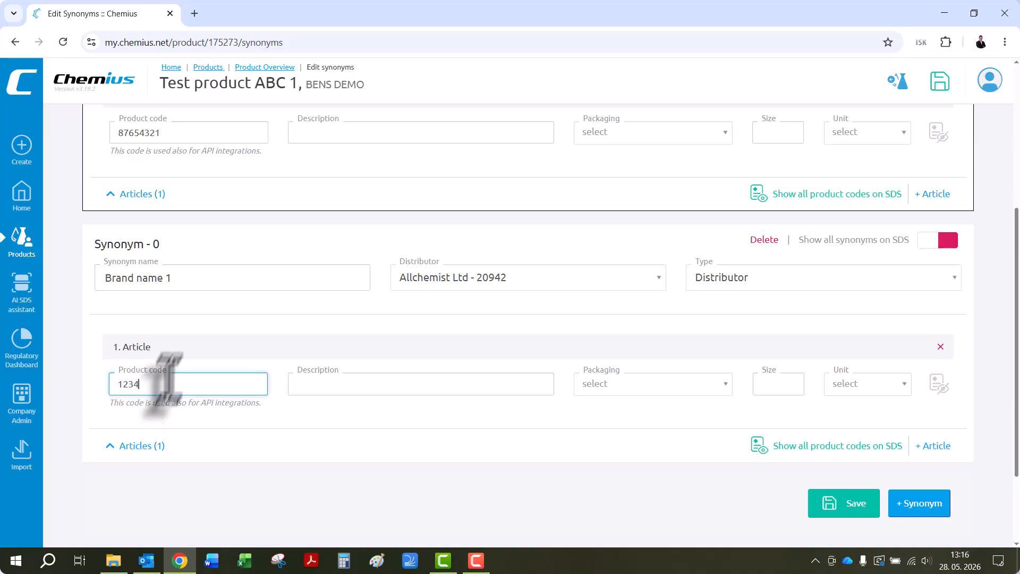
pyautogui.click(191, 342)
pyautogui.click(168, 279)
pyautogui.write('1')
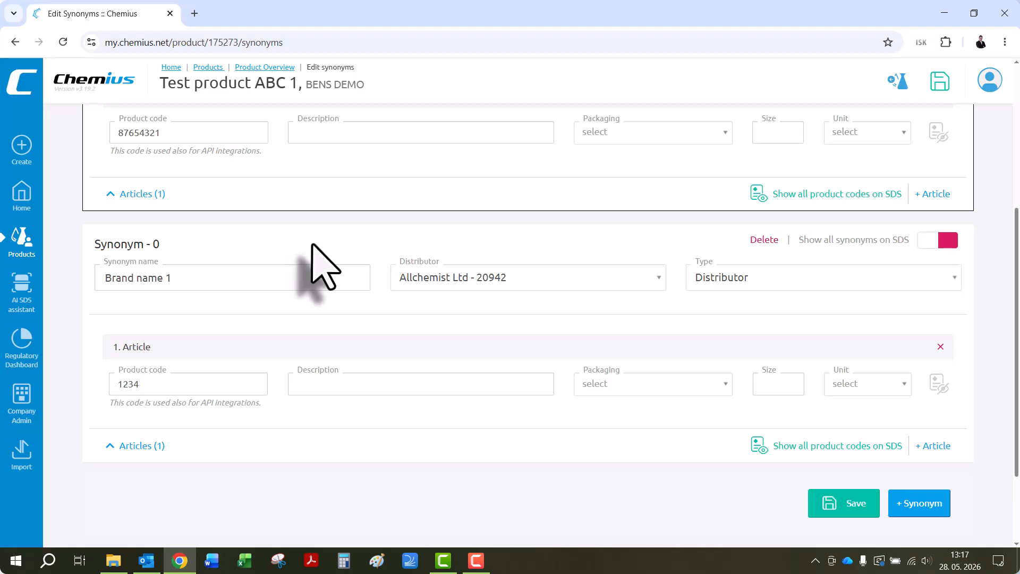
# - Turn on the PCN (UFI) fields for the product's synonyms
pyautogui.scroll(5, 314, 246)
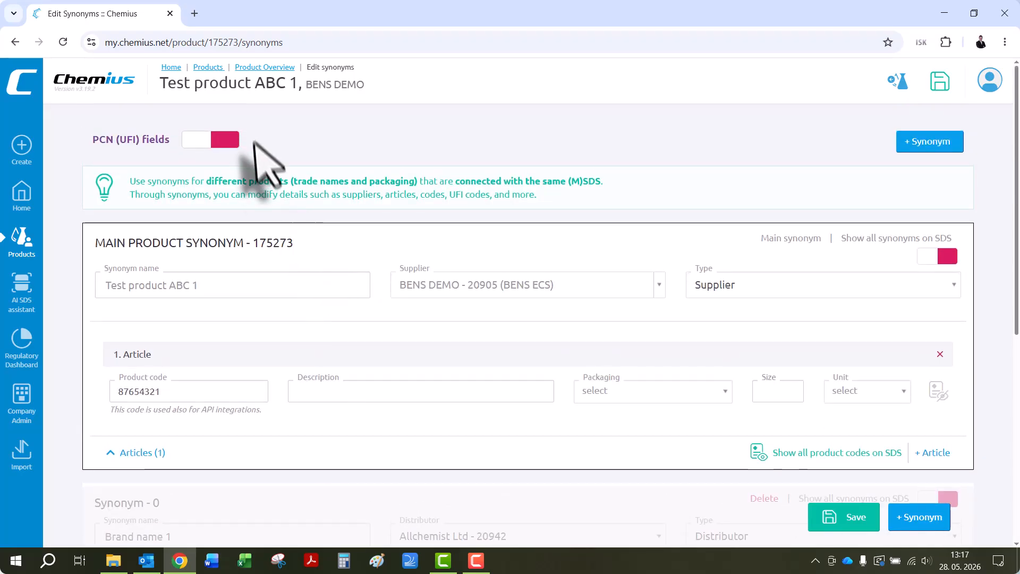
pyautogui.click(218, 144)
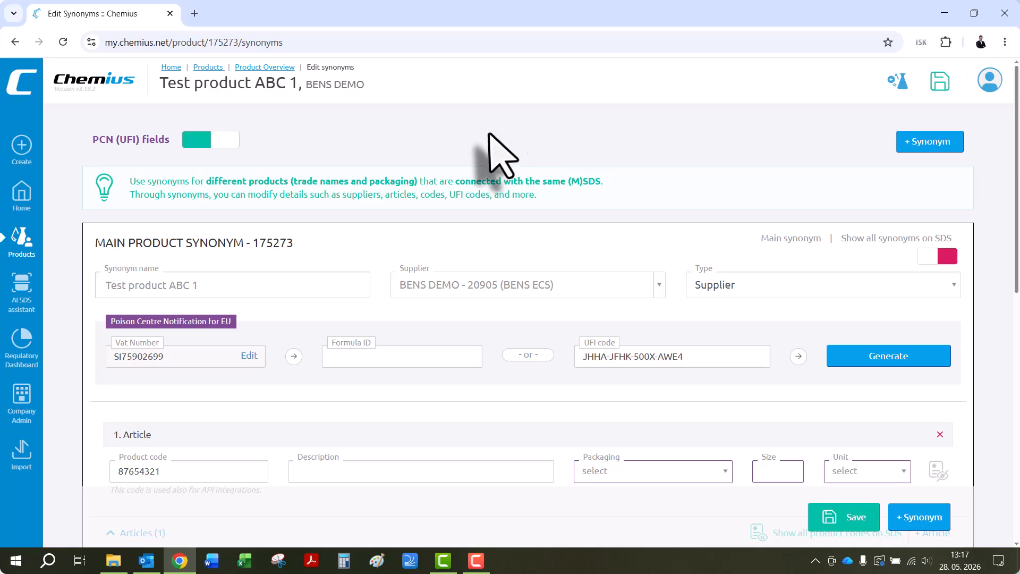
pyautogui.scroll(-5, 523, 228)
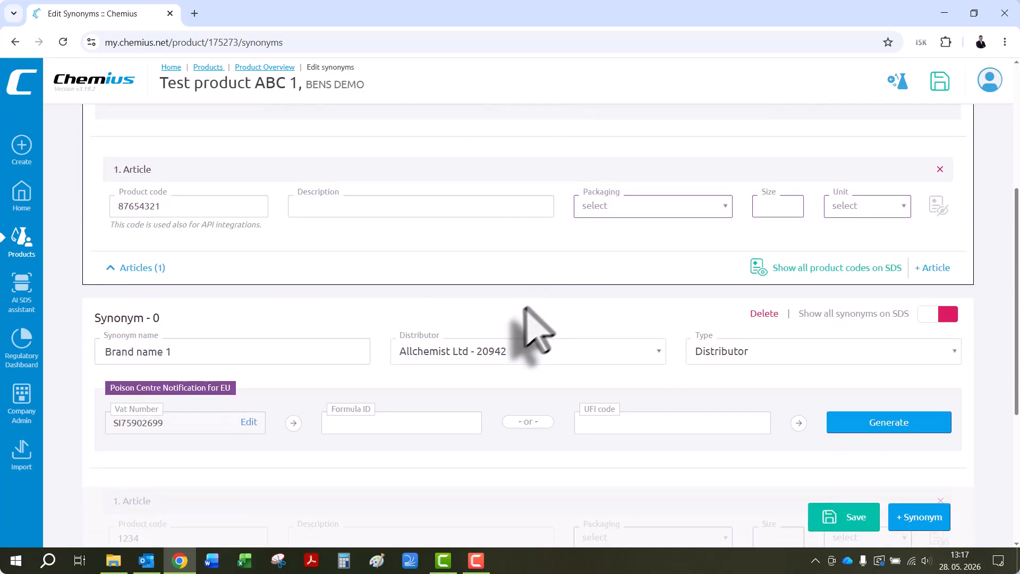
pyautogui.scroll(1, 488, 332)
# - Copy the main synonym's number 175273 into the Formula ID of "Brand name 1" and generate its UFI code
pyautogui.scroll(4, 296, 370)
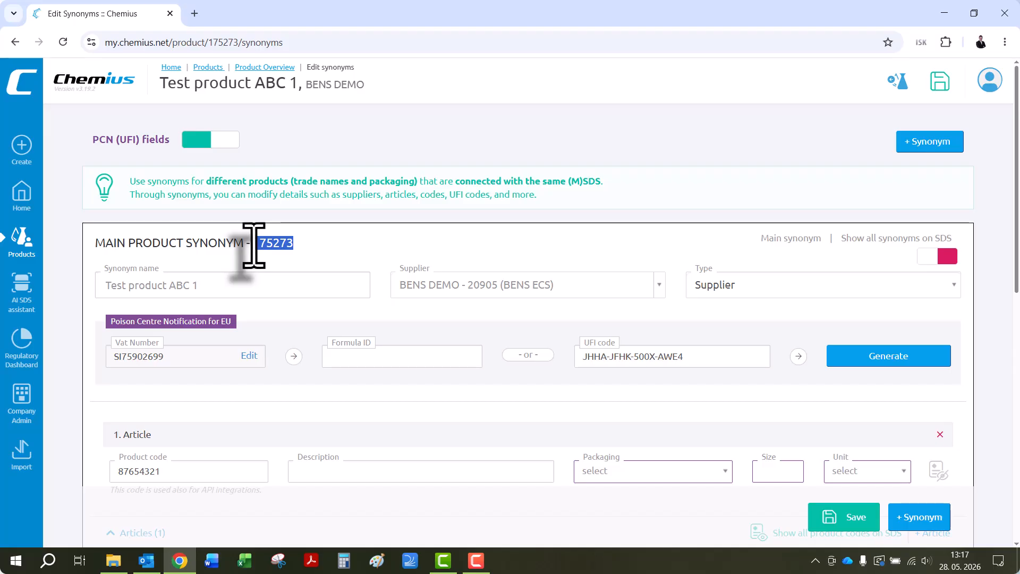
pyautogui.click(333, 240)
pyautogui.scroll(-6, 336, 255)
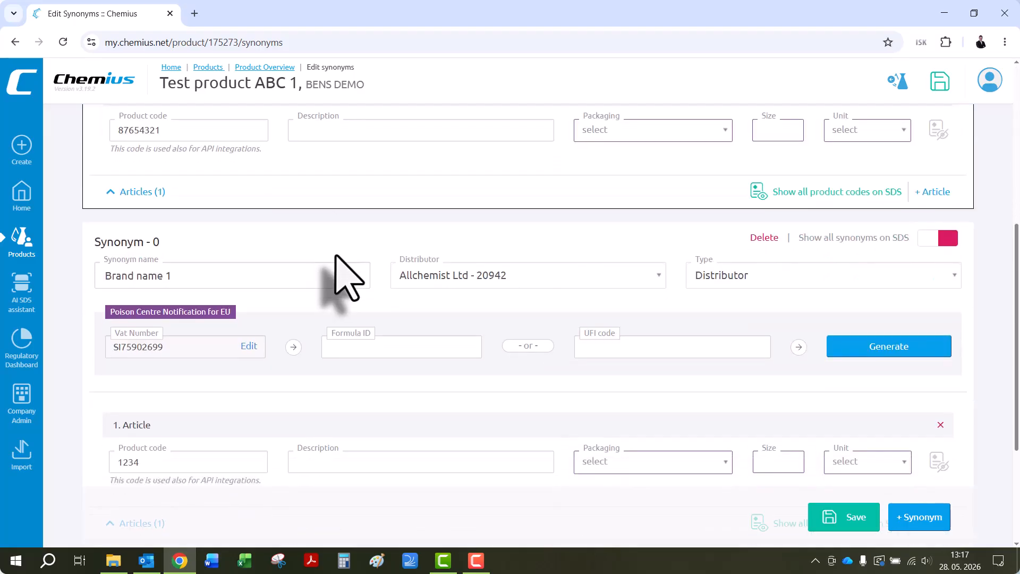
pyautogui.scroll(-3, 336, 256)
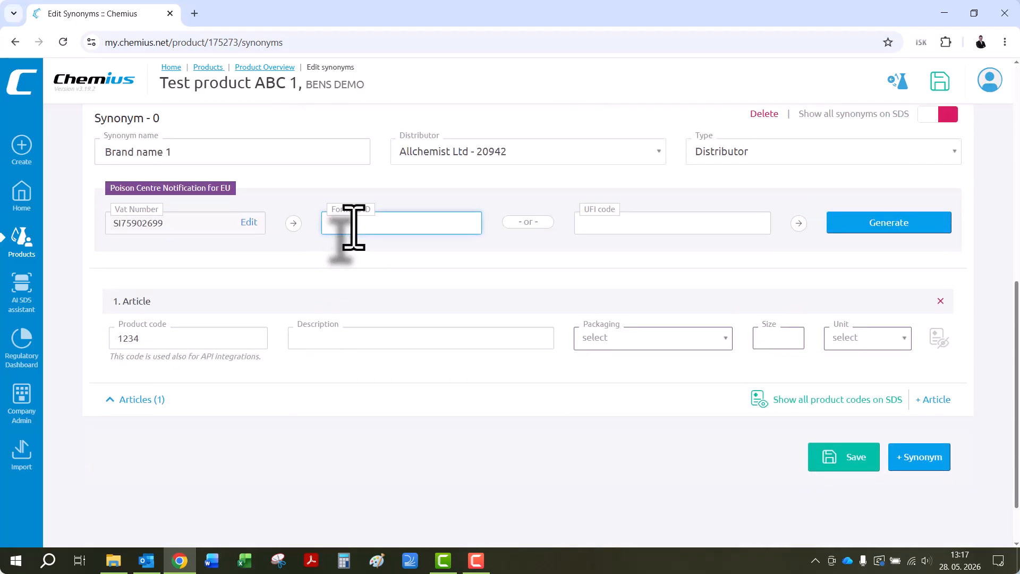
pyautogui.scroll(1, 345, 183)
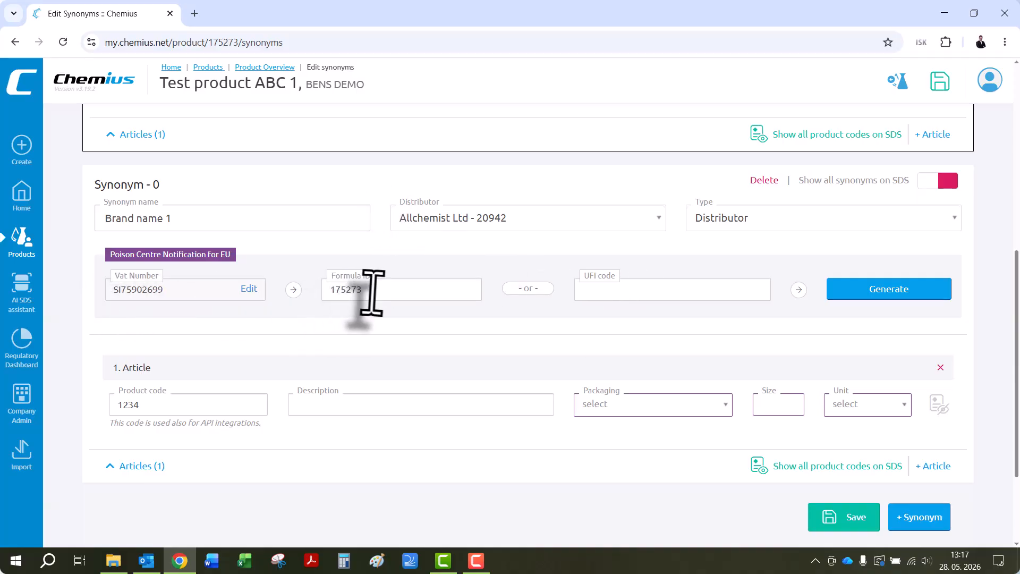
pyautogui.click(874, 293)
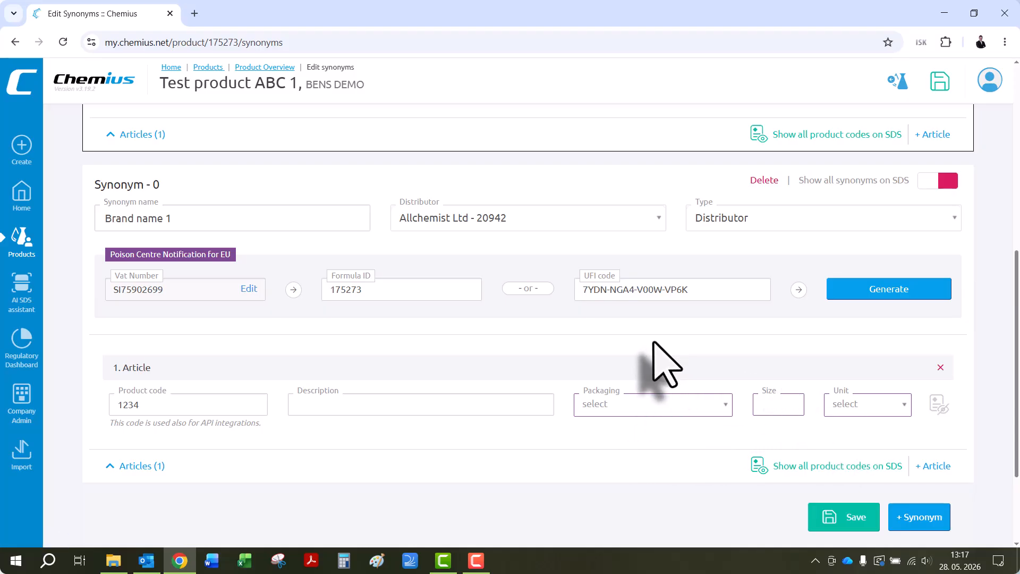
# - Set the packaging of the "Brand name 1" article to bottle with a size of 1 L and save the synonyms
pyautogui.click(594, 410)
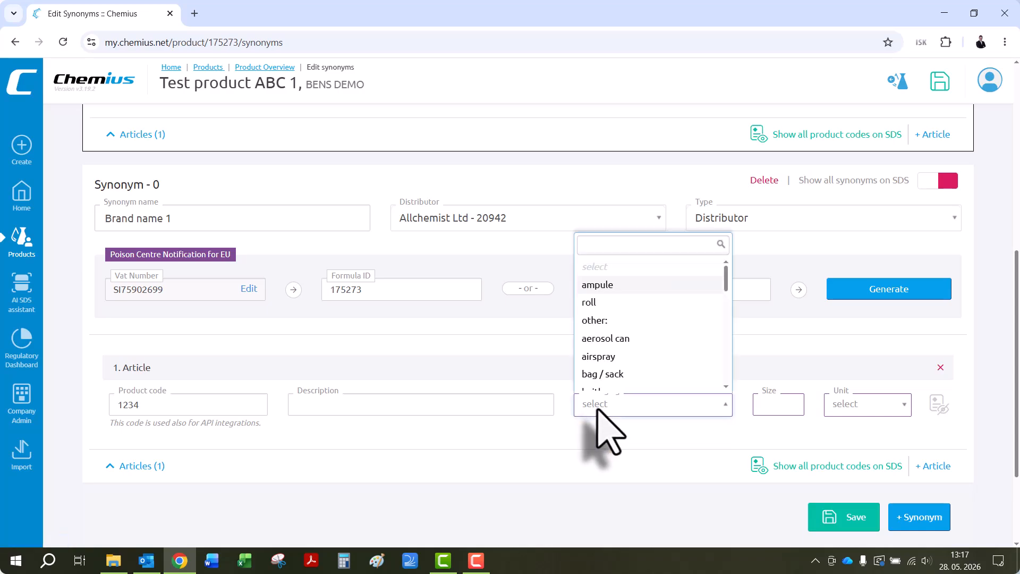
pyautogui.scroll(-1, 607, 345)
pyautogui.scroll(1, 610, 338)
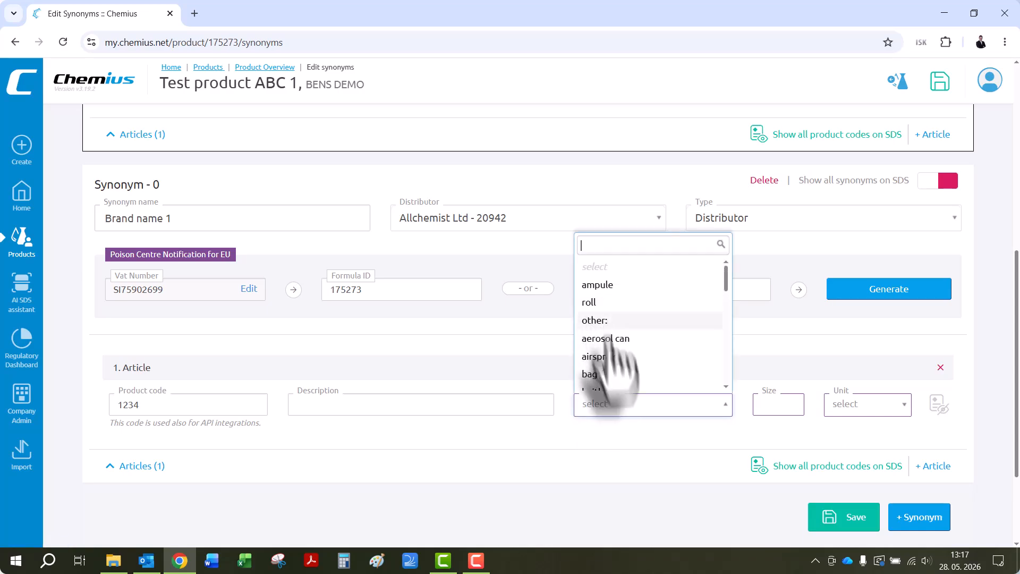
pyautogui.scroll(-1, 610, 346)
pyautogui.click(612, 365)
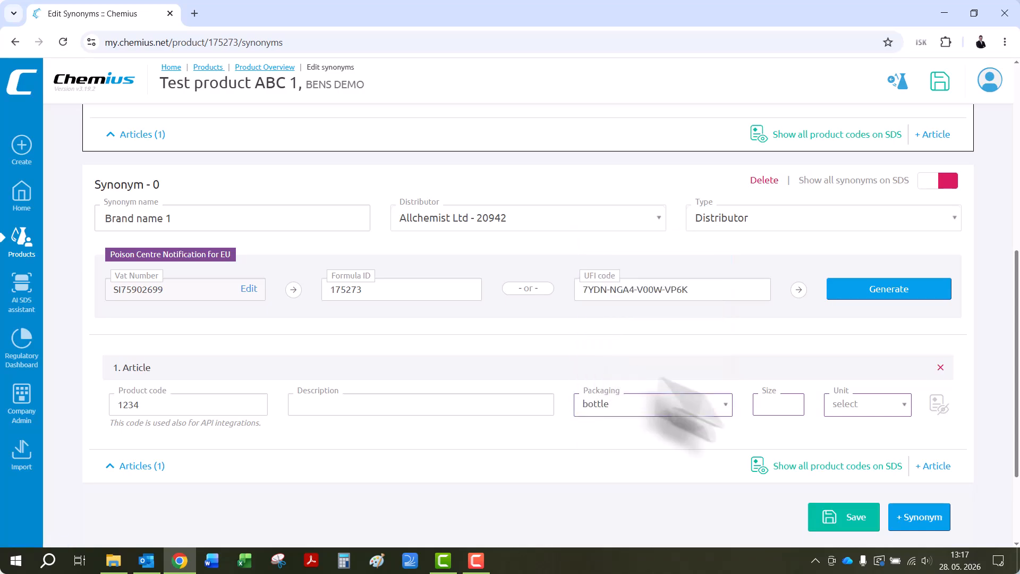
pyautogui.write('1')
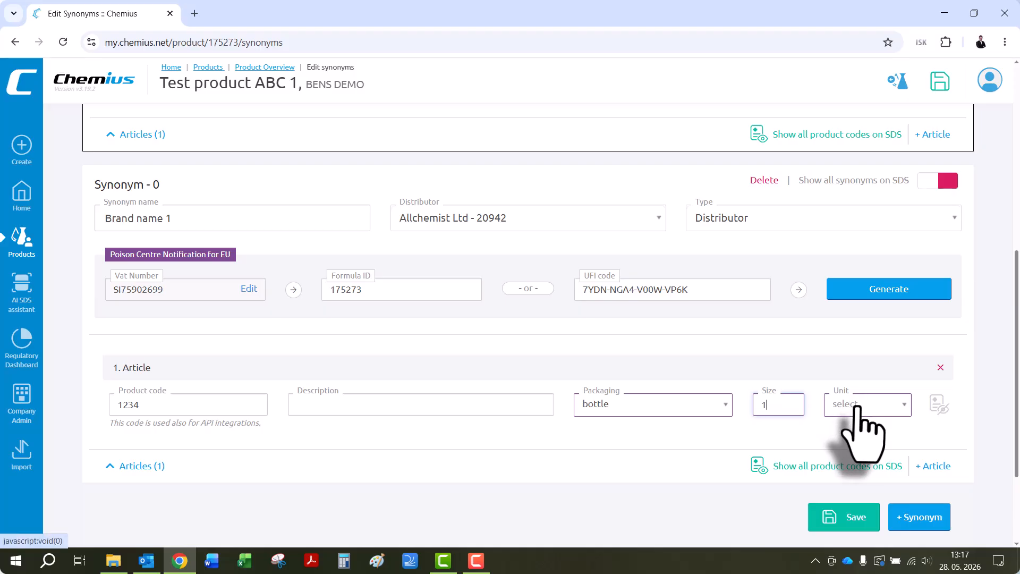
pyautogui.click(863, 406)
pyautogui.click(839, 303)
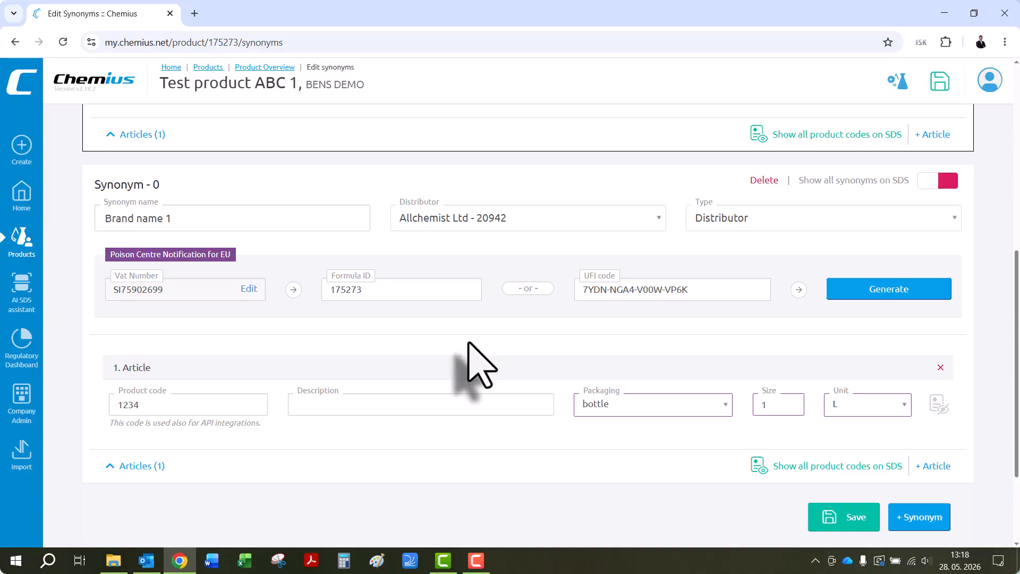
pyautogui.click(840, 515)
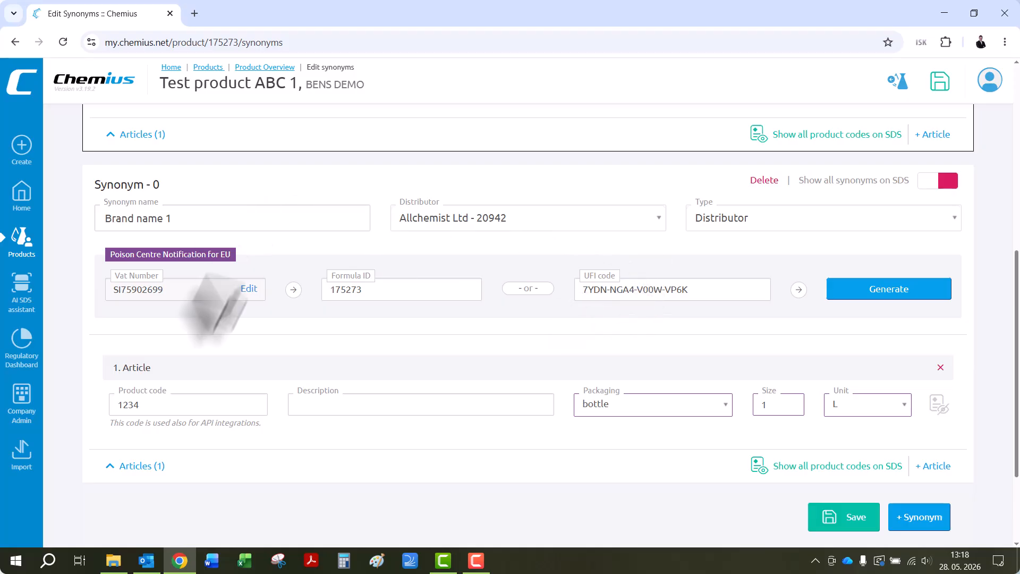
pyautogui.click(856, 527)
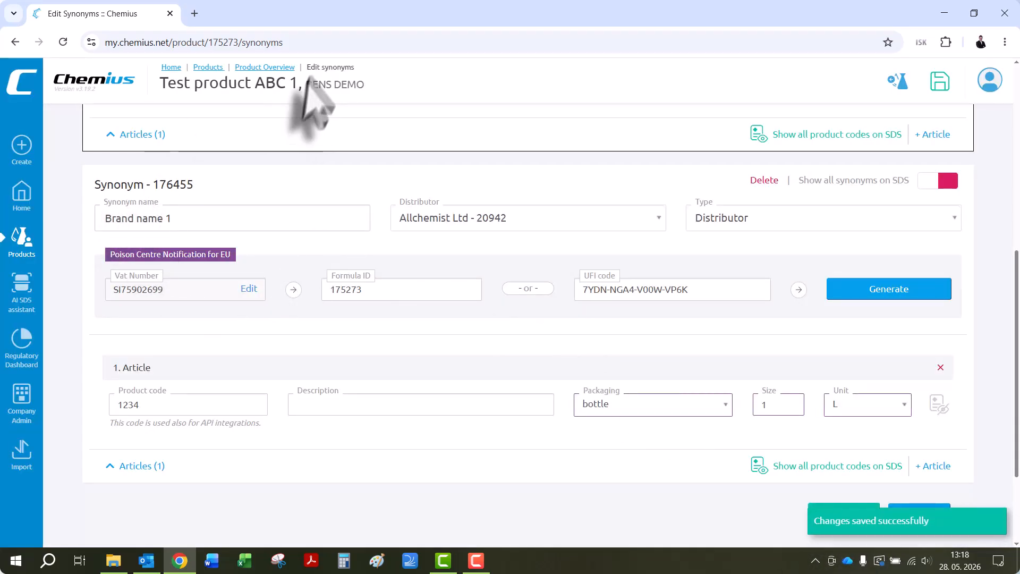
# - Go to the product list and check the SDS validity and distributor of "Brand name 1"
pyautogui.click(22, 239)
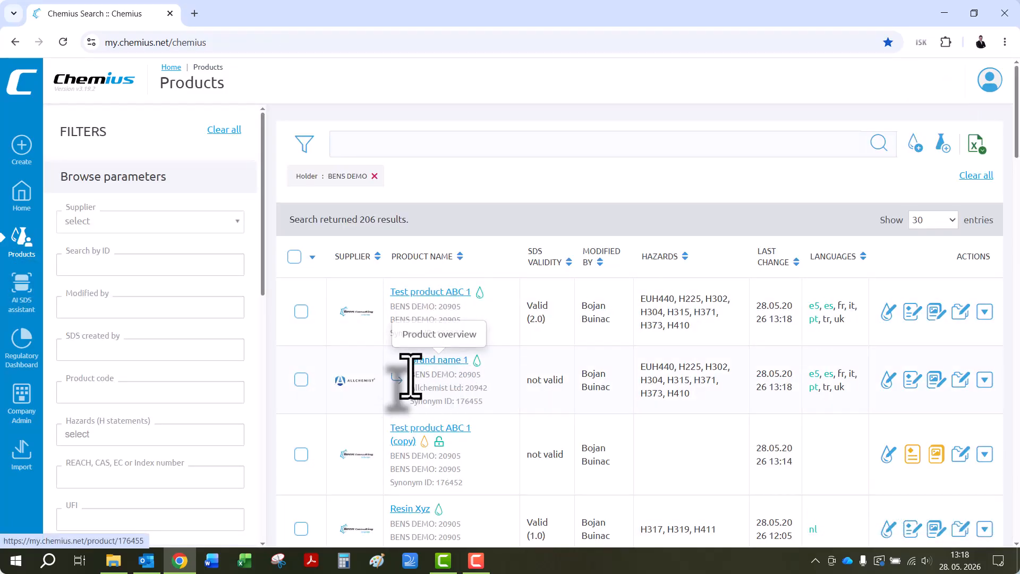
pyautogui.moveTo(410, 375); pyautogui.dragTo(564, 380)
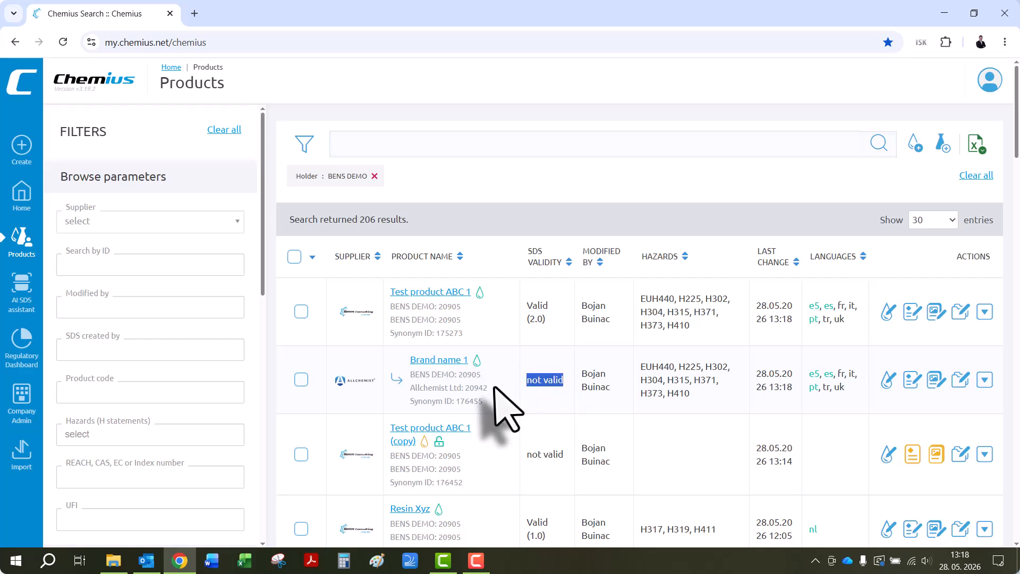
pyautogui.moveTo(494, 387); pyautogui.dragTo(428, 387)
# - Finalize the SDS of Test product ABC 1 by issuing it as new version 2.1
pyautogui.moveTo(954, 380)
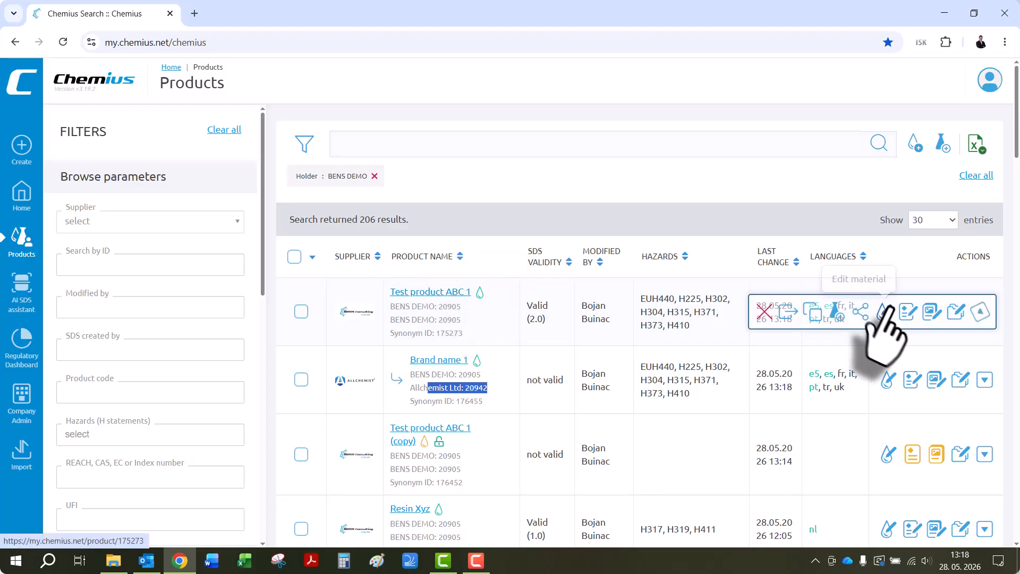
pyautogui.click(908, 313)
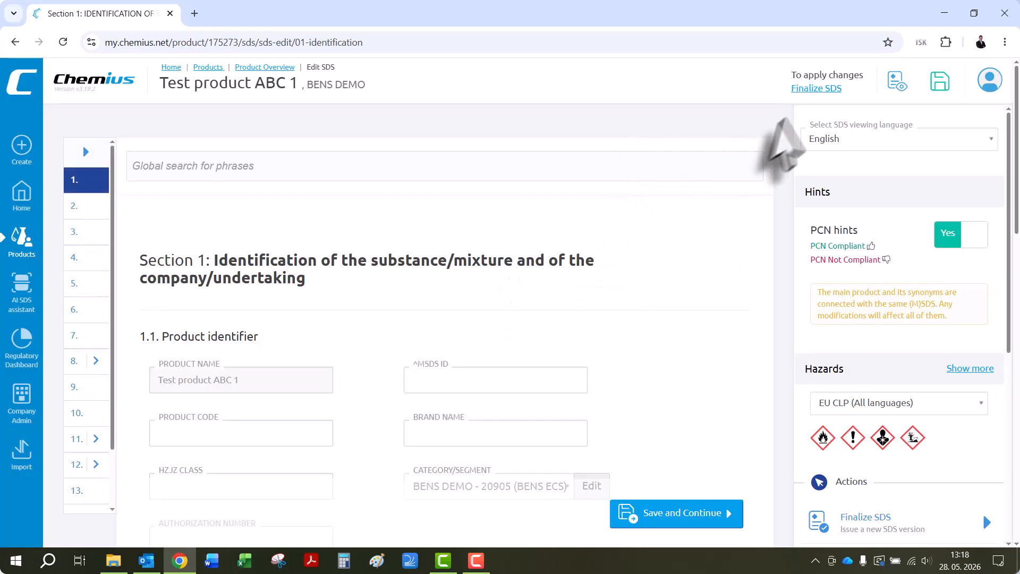
pyautogui.click(807, 89)
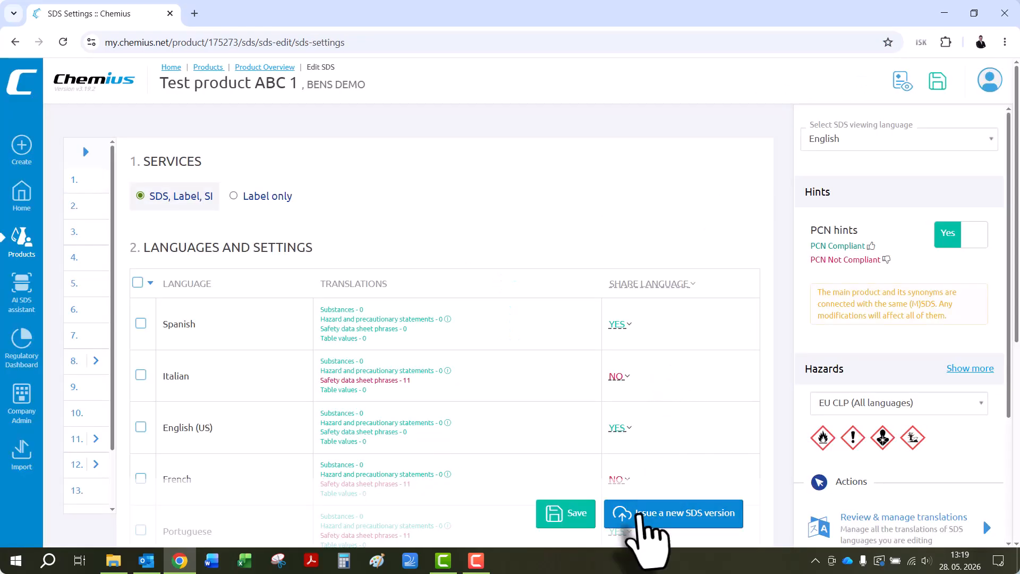
pyautogui.click(653, 518)
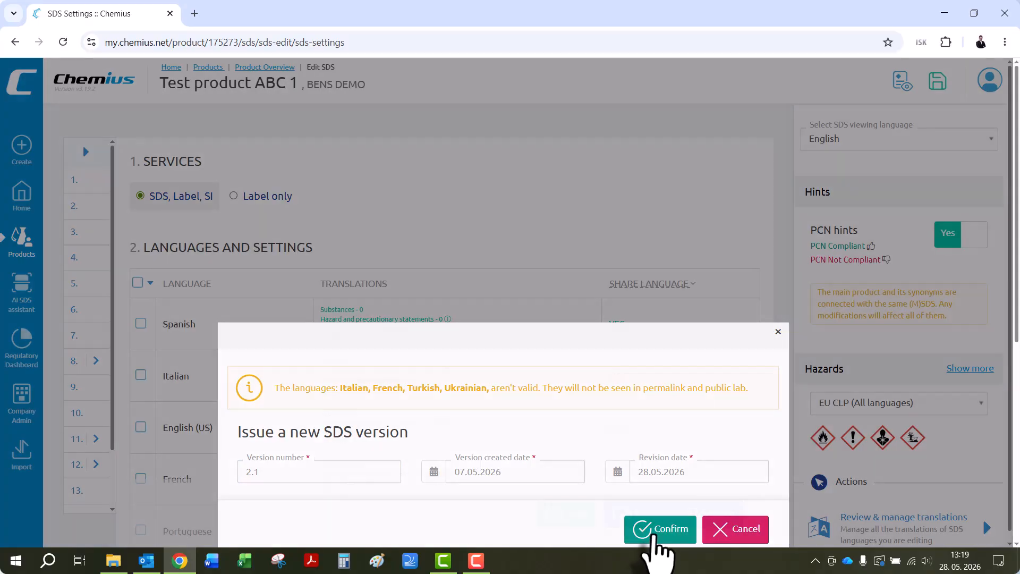
pyautogui.click(658, 529)
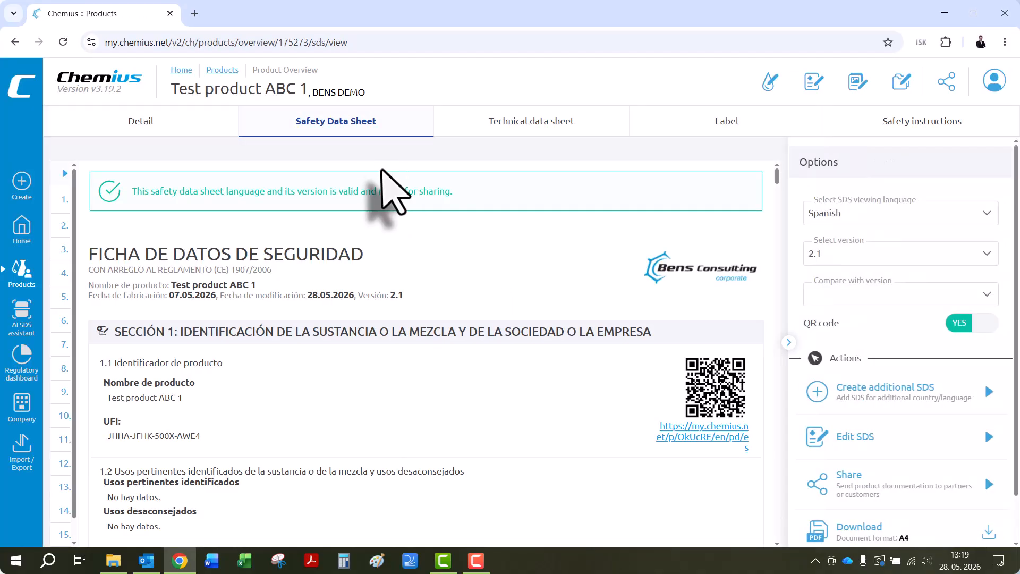
# - Open Test product ABC 1 and "Brand name 1" from the product list in separate browser tabs and display each safety data sheet
pyautogui.click(22, 271)
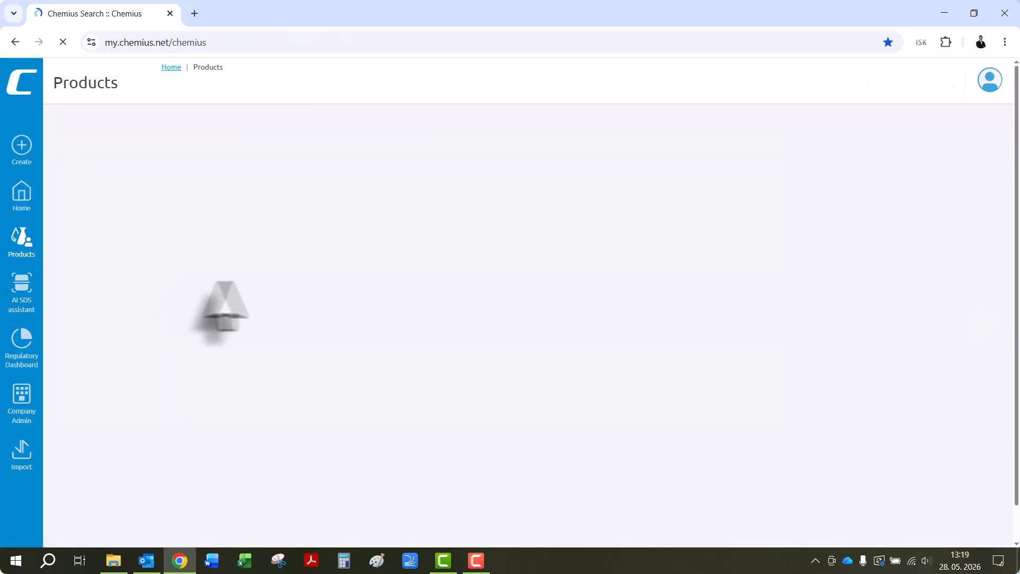
pyautogui.middleClick(431, 292)
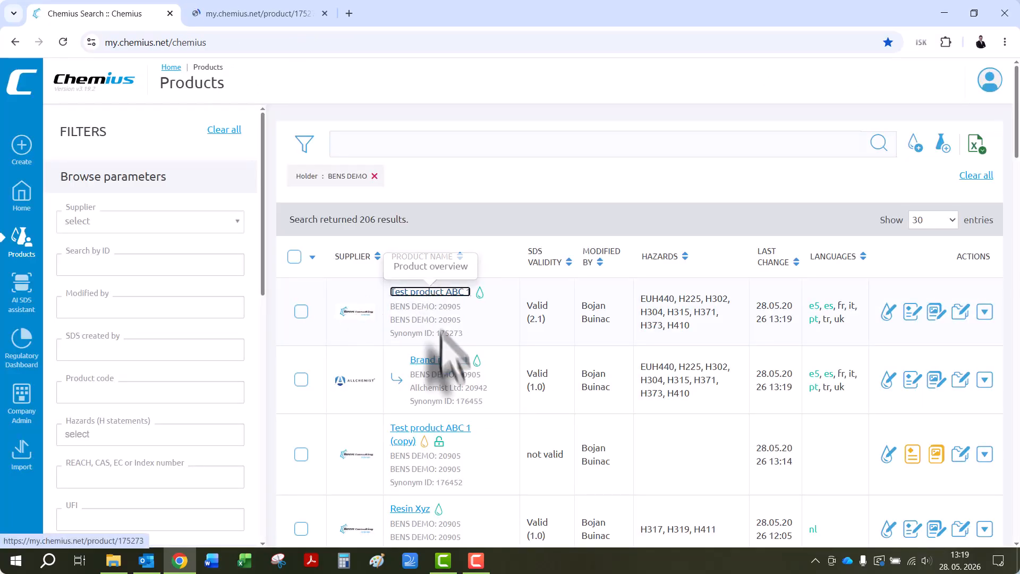
pyautogui.middleClick(438, 359)
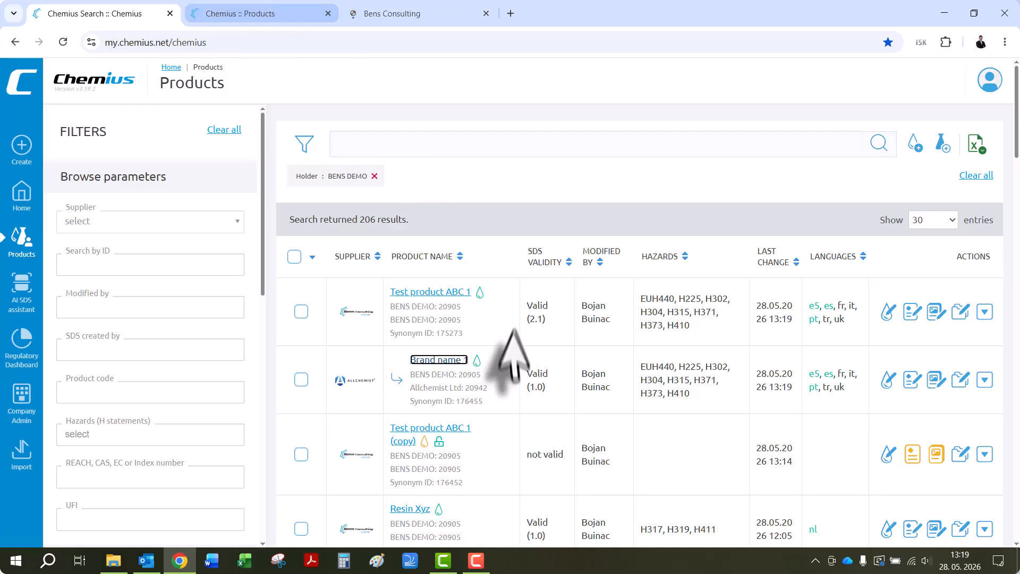
pyautogui.click(258, 16)
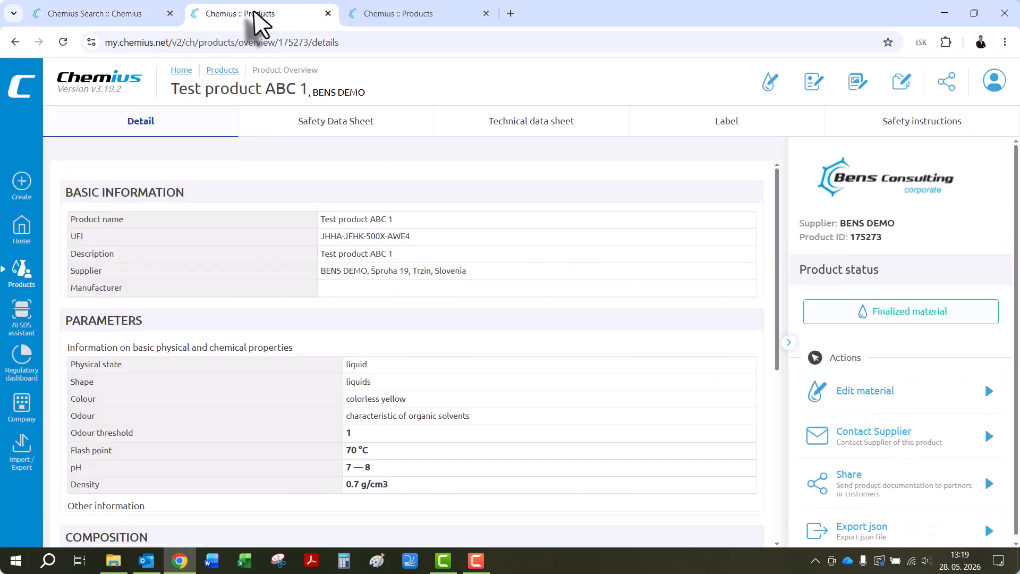
pyautogui.click(396, 129)
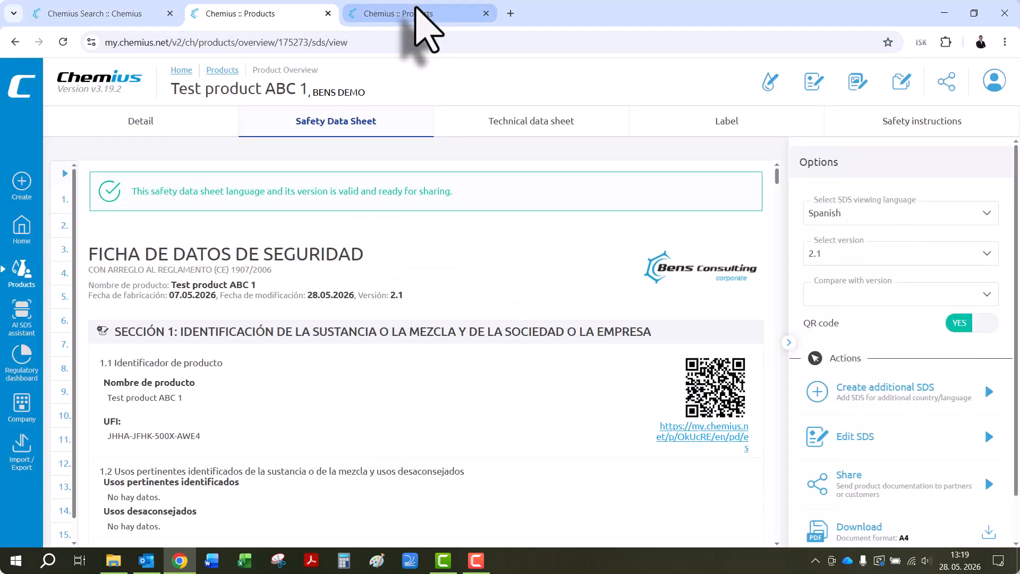
pyautogui.click(417, 16)
pyautogui.click(412, 126)
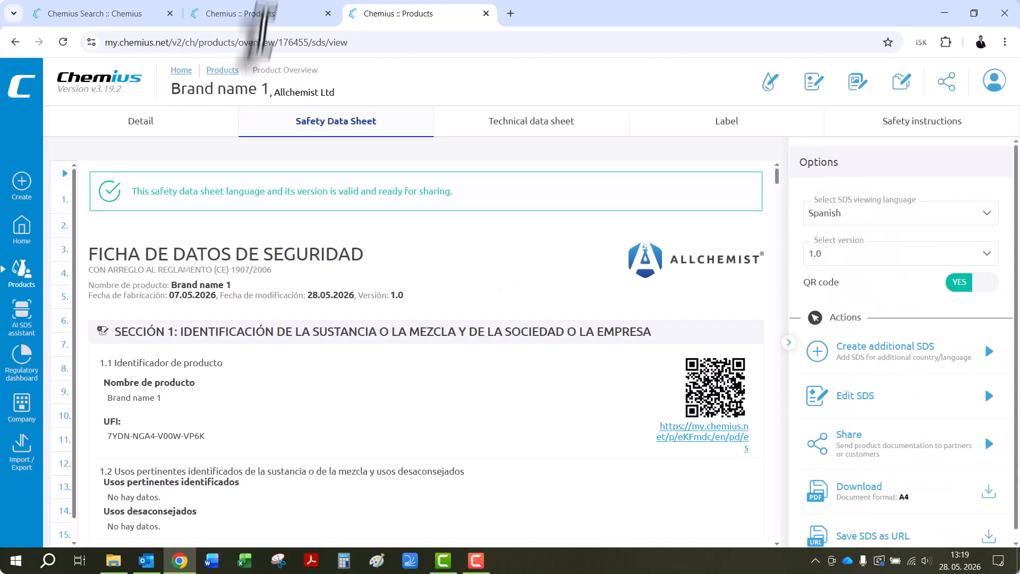
# - Compare the product identifier, UFI and supplier details in Section 1 of the two safety data sheets
pyautogui.click(273, 16)
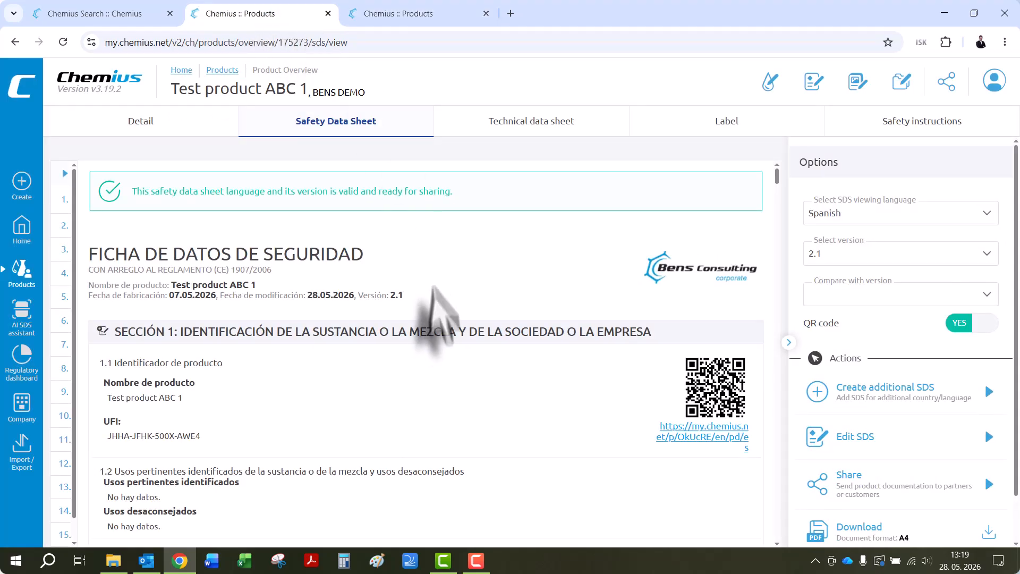
pyautogui.scroll(-3, 430, 294)
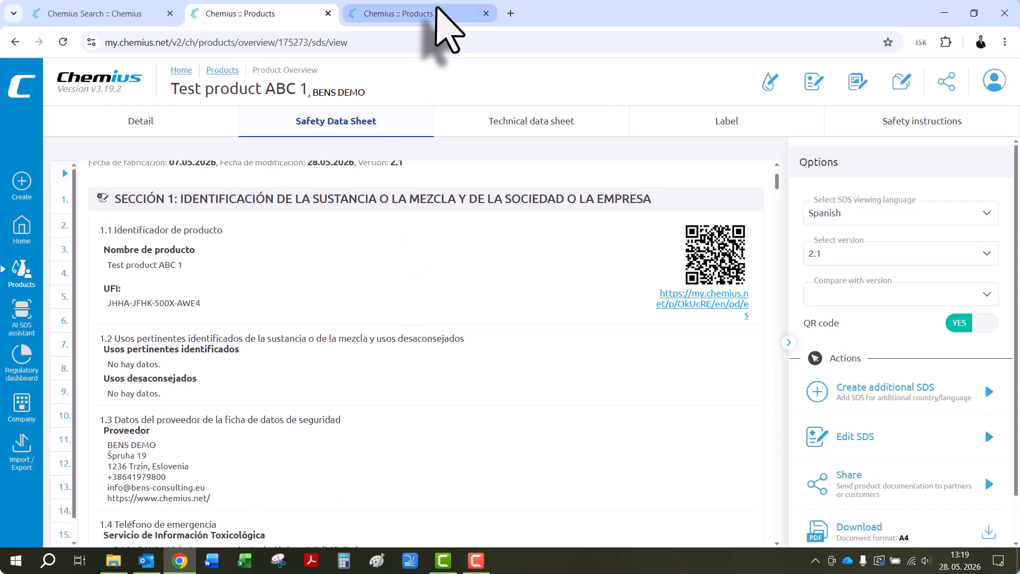
pyautogui.click(441, 13)
pyautogui.scroll(-3, 417, 281)
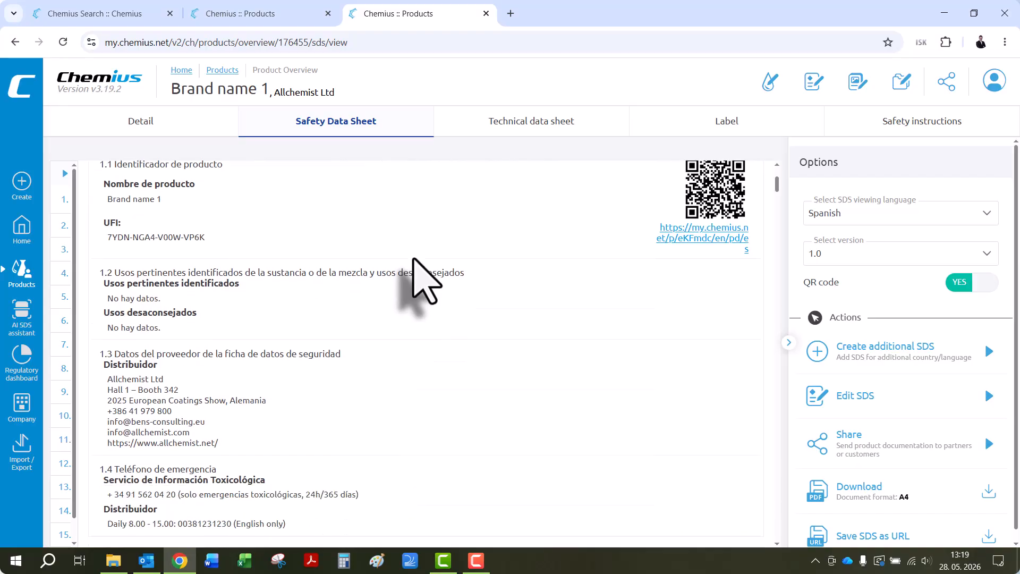
pyautogui.click(275, 2)
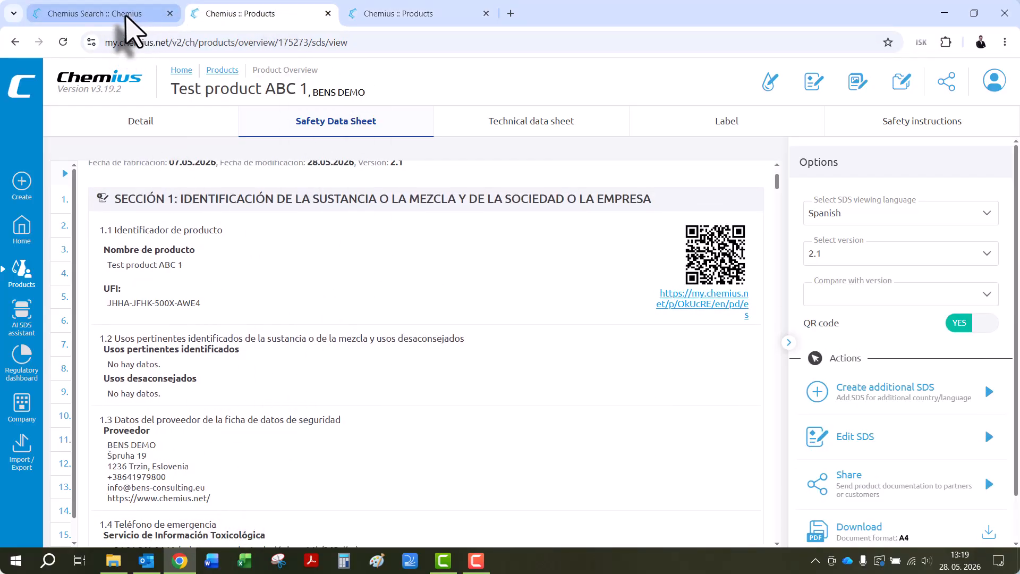
# - Open the synonyms of Test product ABC 1 and show all product codes of the main synonym on the SDS
pyautogui.click(127, 15)
pyautogui.click(956, 312)
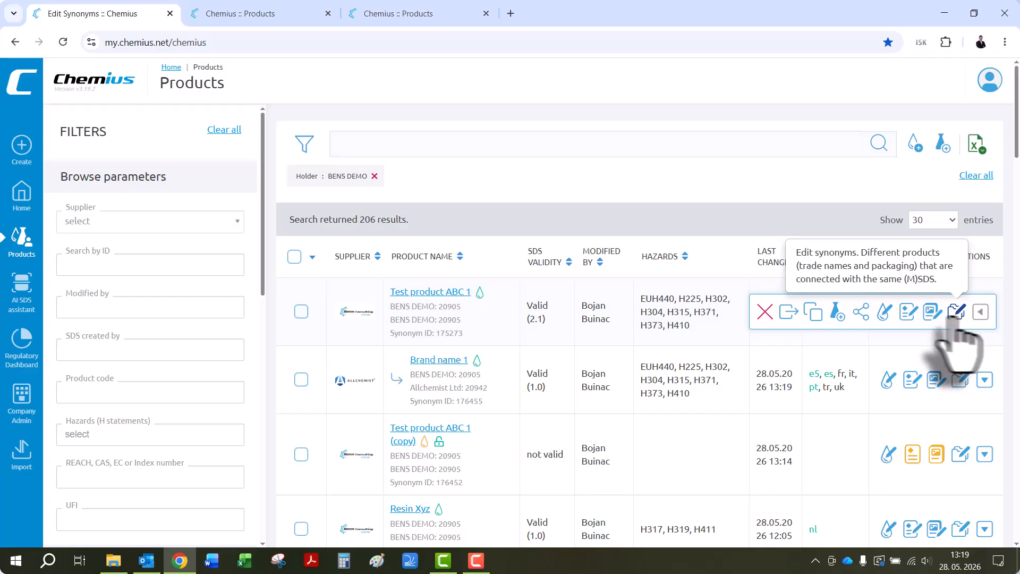
pyautogui.scroll(-3, 695, 372)
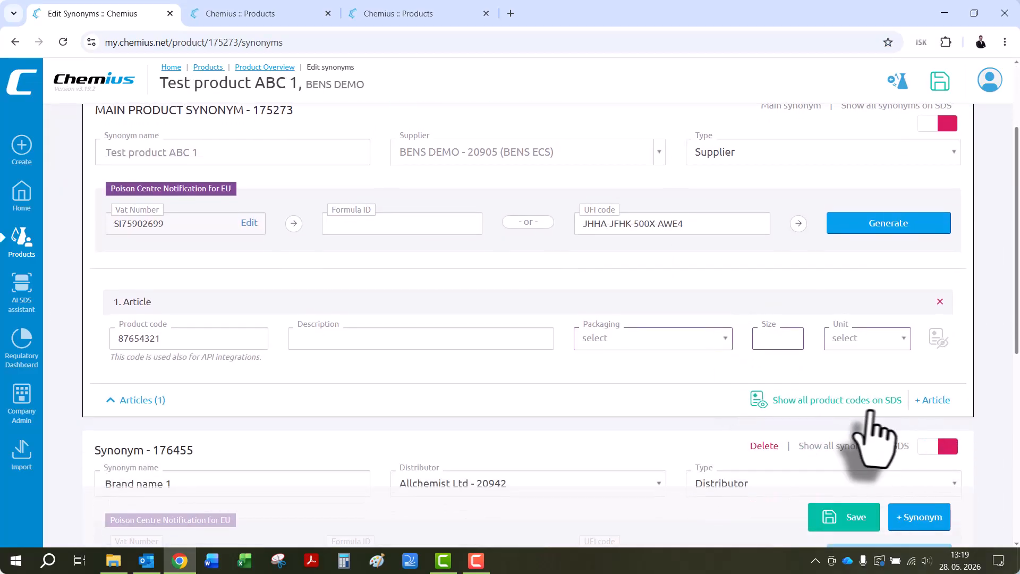
pyautogui.click(786, 400)
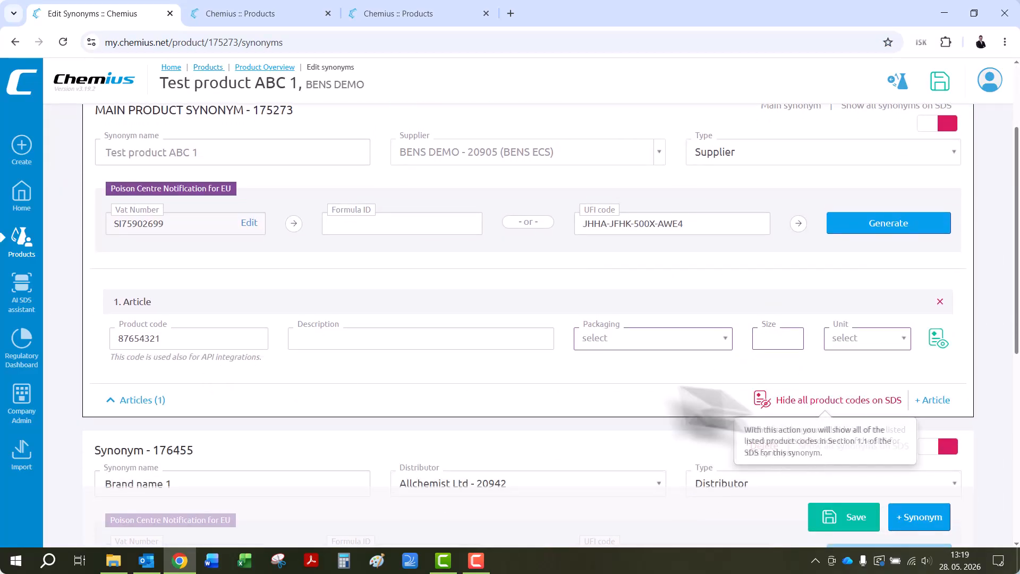
# - Show all product codes of the "Brand name 1" synonym on the SDS and save the synonyms
pyautogui.scroll(-3, 664, 409)
pyautogui.scroll(-2, 744, 462)
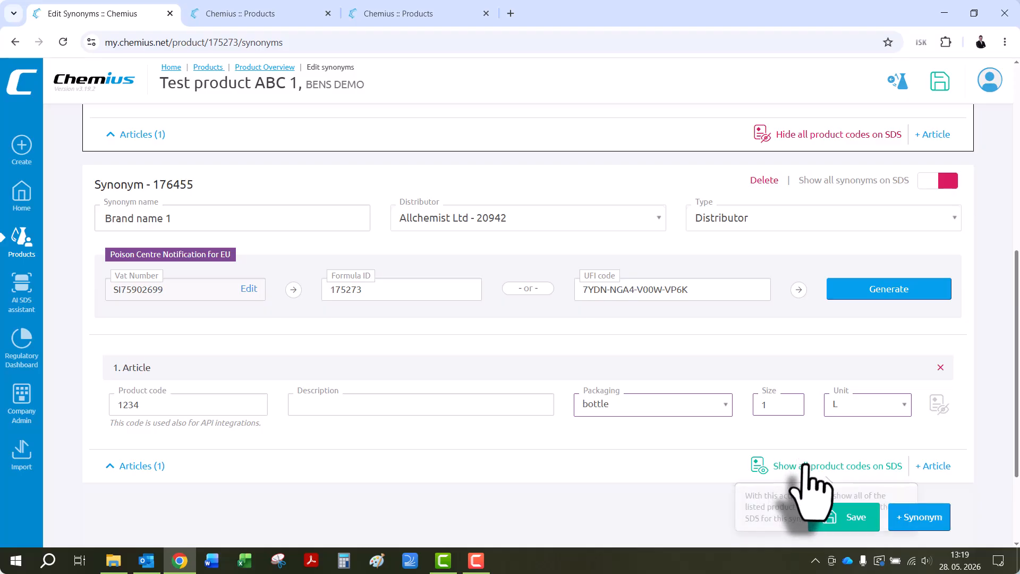
pyautogui.click(805, 466)
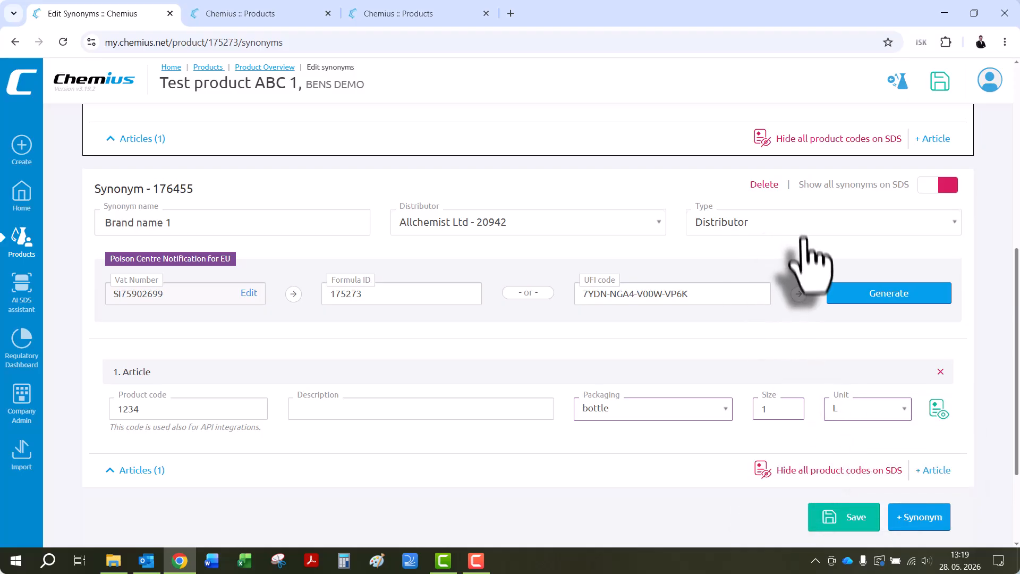
pyautogui.scroll(2, 802, 255)
pyautogui.click(850, 518)
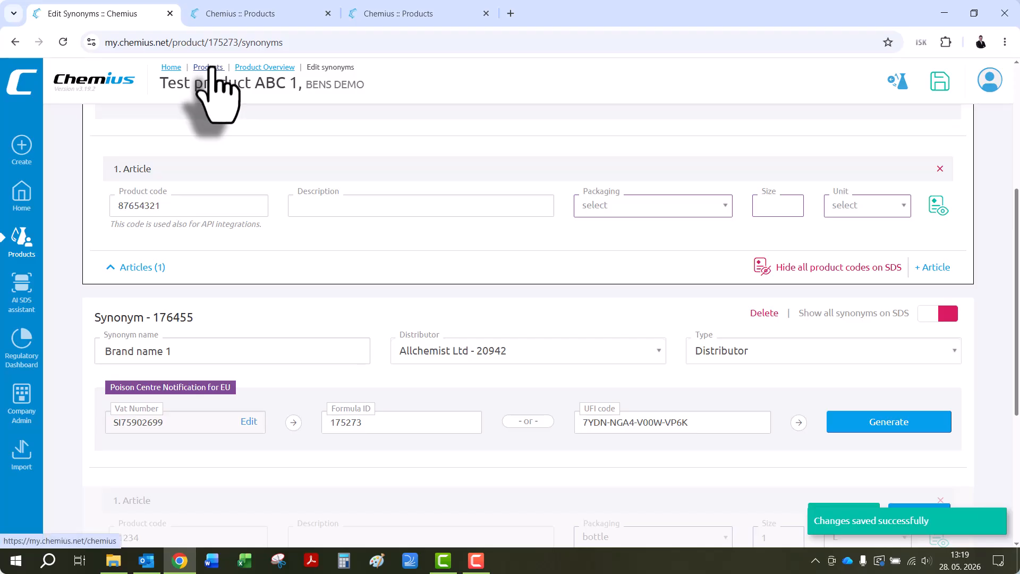
pyautogui.scroll(-2, 576, 291)
pyautogui.scroll(2, 722, 255)
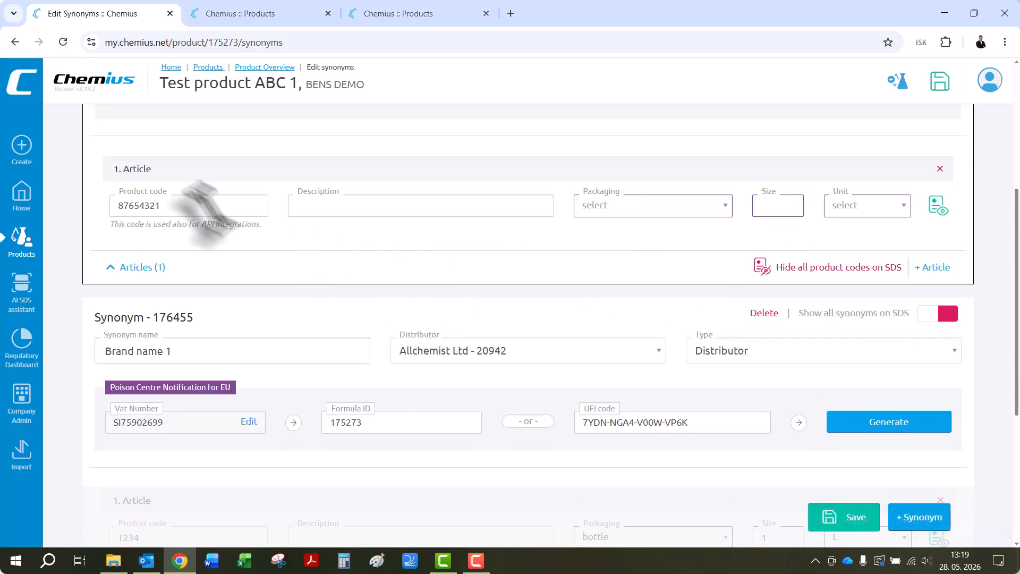
# - Open the SDS editor of Test product ABC 1 from the product list and issue SDS version 2.1 with revision date 28.05.2026
pyautogui.click(210, 67)
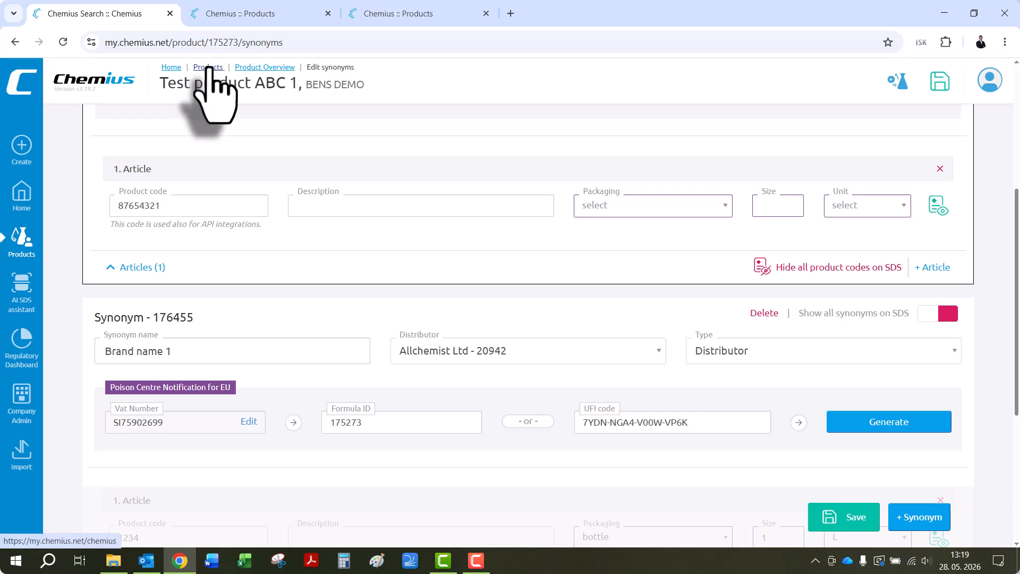
pyautogui.click(909, 313)
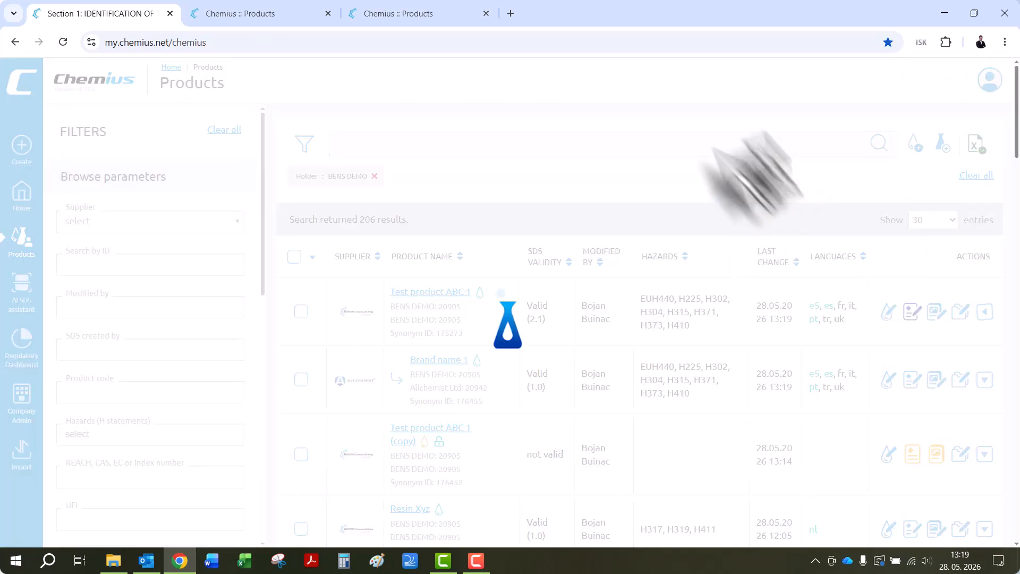
pyautogui.click(822, 94)
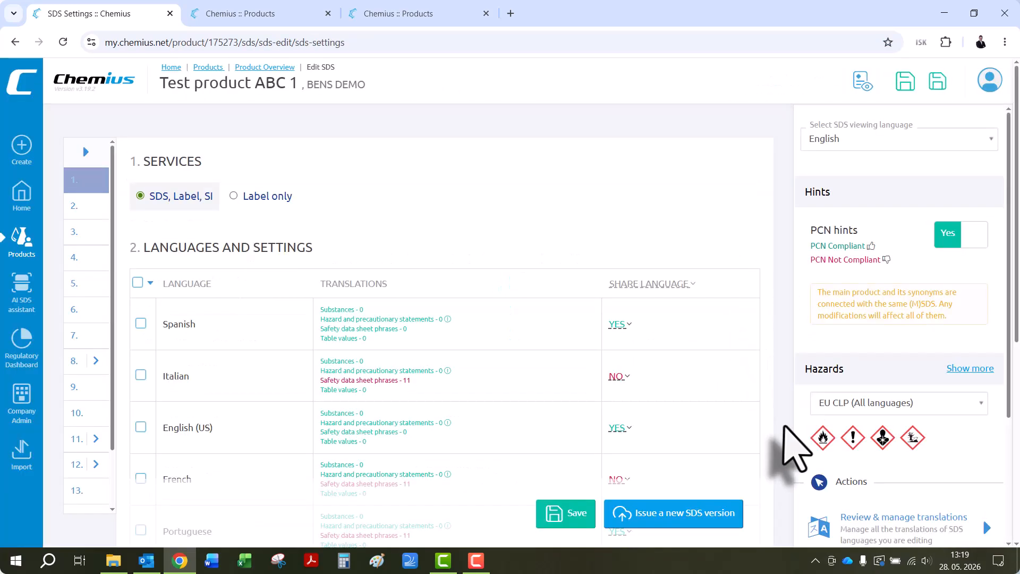
pyautogui.click(644, 511)
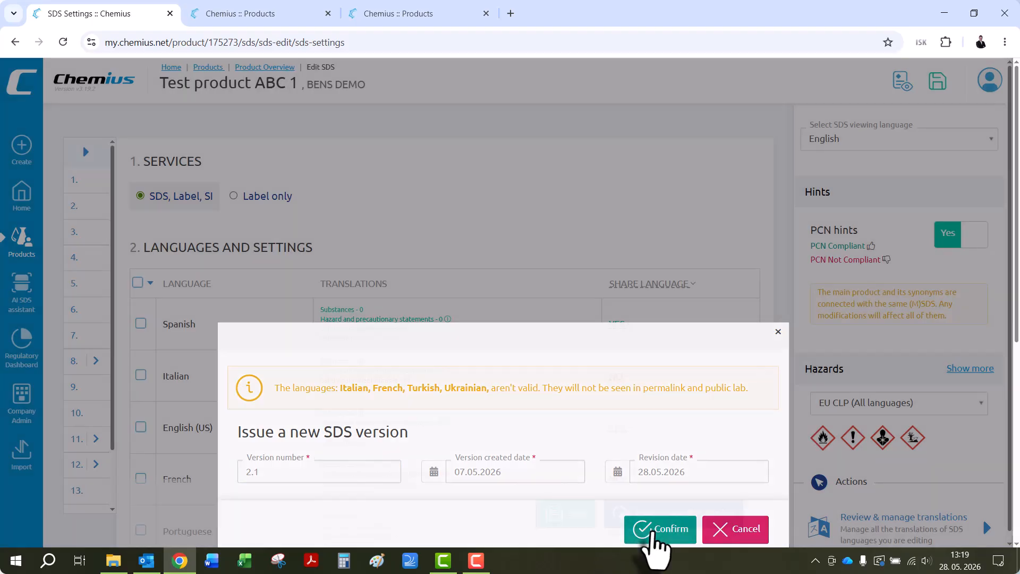
pyautogui.click(653, 529)
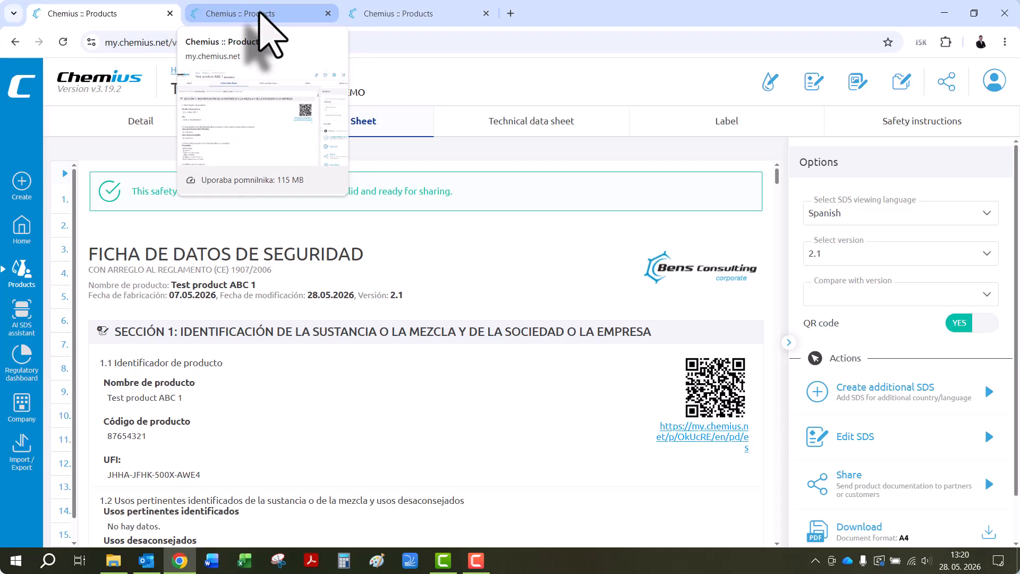
# - Close the outdated Test product ABC 1 tab and compare the product codes in Section 1 of its reissued SDS and the "Brand name 1" SDS
pyautogui.click(329, 13)
pyautogui.click(90, 14)
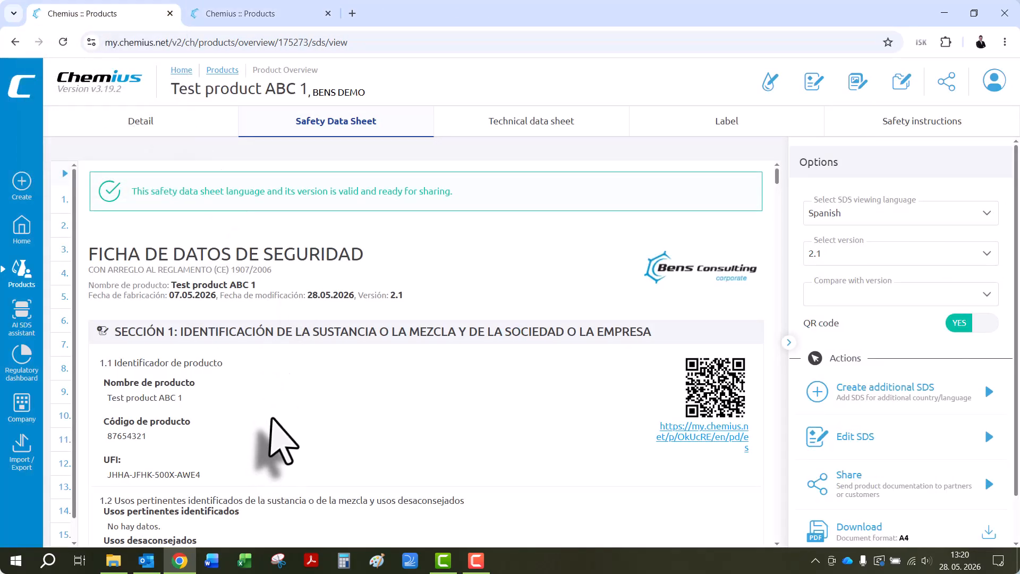
pyautogui.scroll(-2, 272, 396)
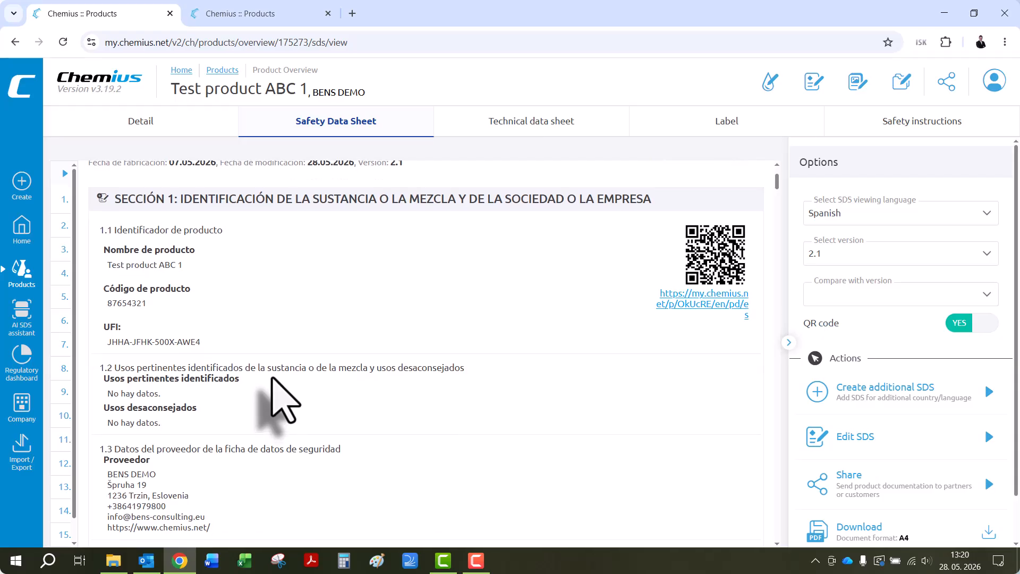
pyautogui.scroll(1, 273, 396)
pyautogui.click(253, 21)
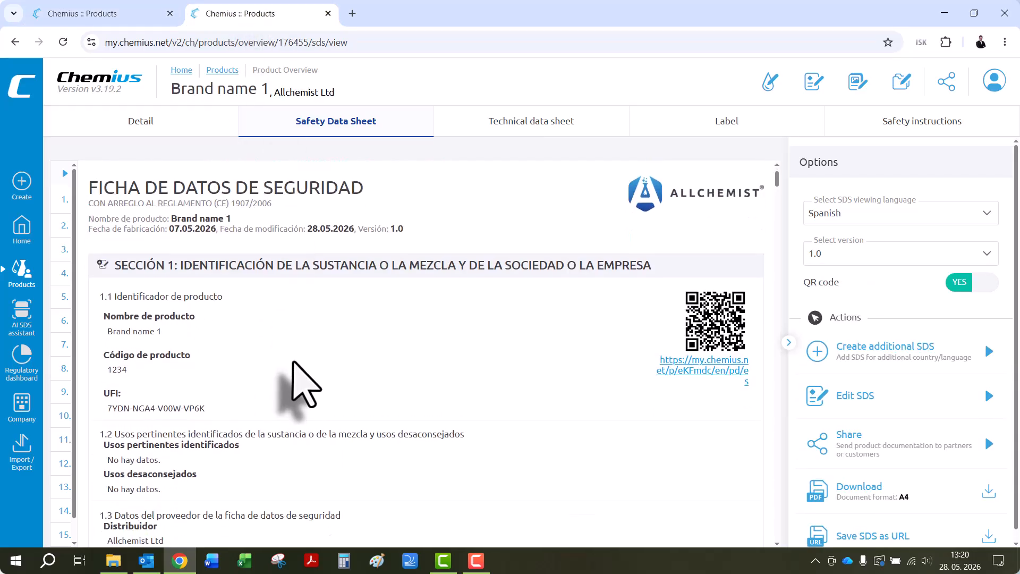
pyautogui.click(261, 14)
pyautogui.click(128, 14)
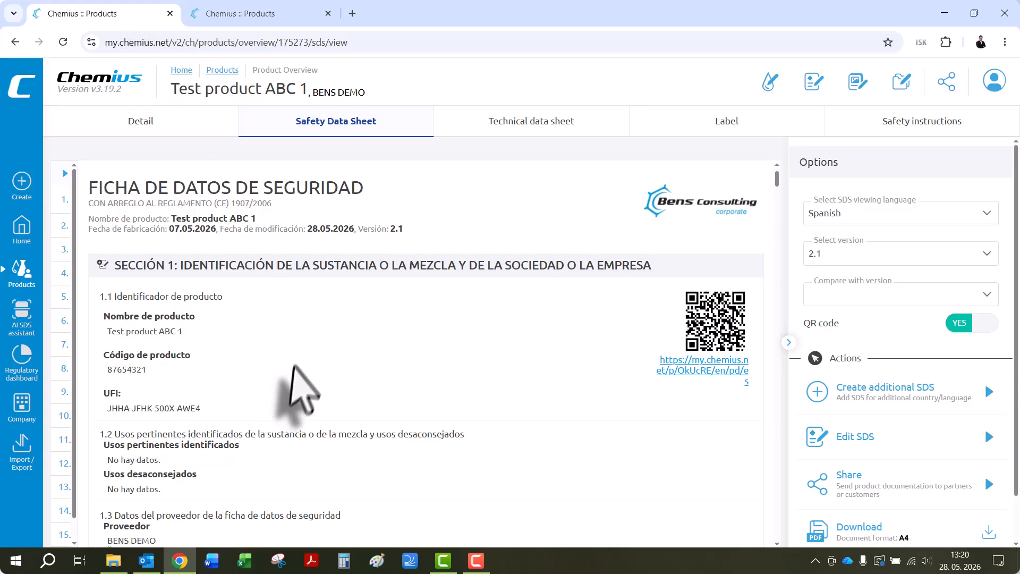
pyautogui.scroll(-1, 296, 355)
pyautogui.click(234, 13)
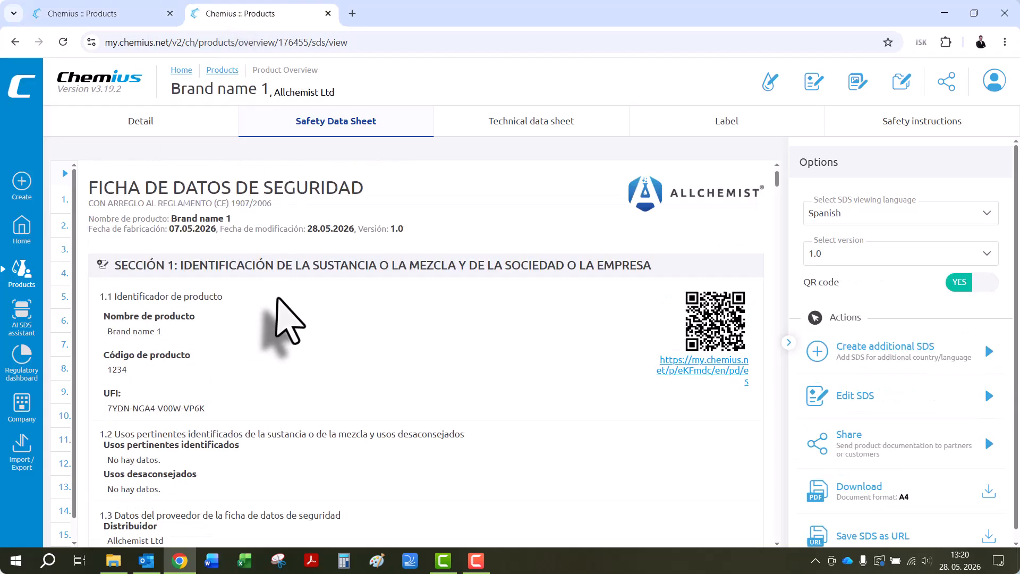
pyautogui.scroll(-2, 277, 298)
pyautogui.click(132, 12)
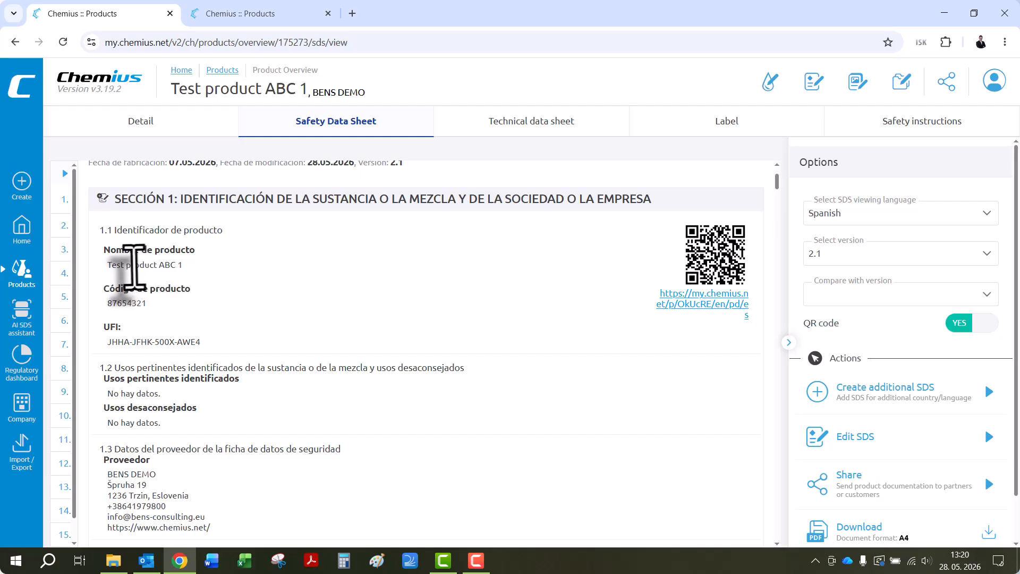
# - Check the product name, product code, UFI and supplier details in Section 1 of the Test product ABC 1 SDS
pyautogui.moveTo(111, 266); pyautogui.dragTo(171, 262)
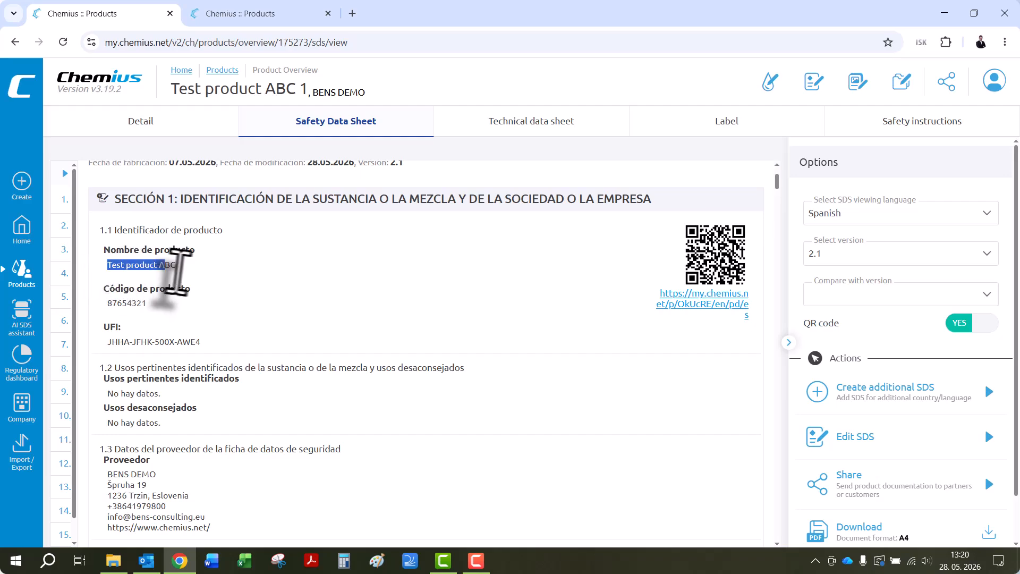
pyautogui.moveTo(147, 303); pyautogui.dragTo(118, 309)
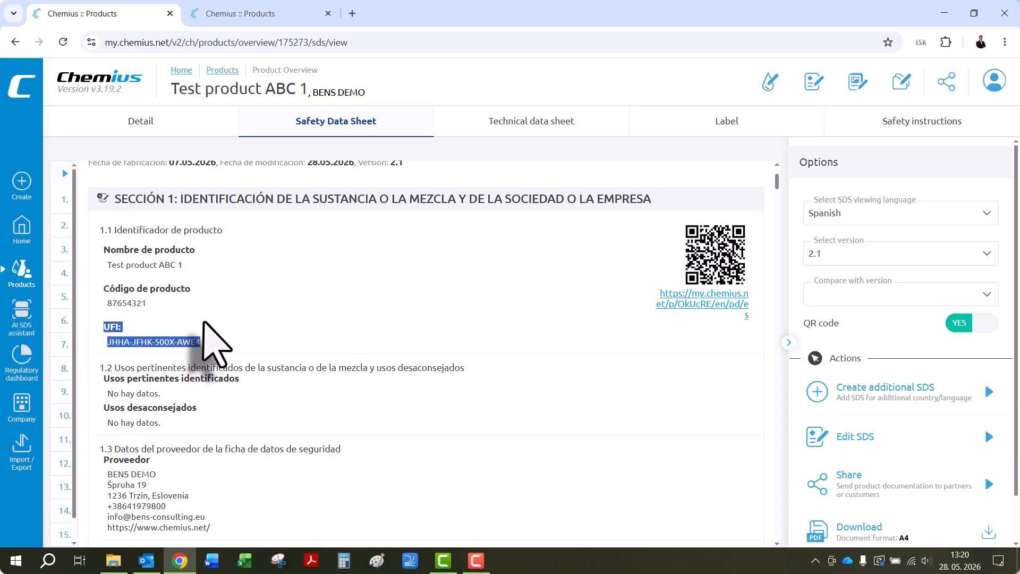
pyautogui.click(224, 13)
pyautogui.click(109, 14)
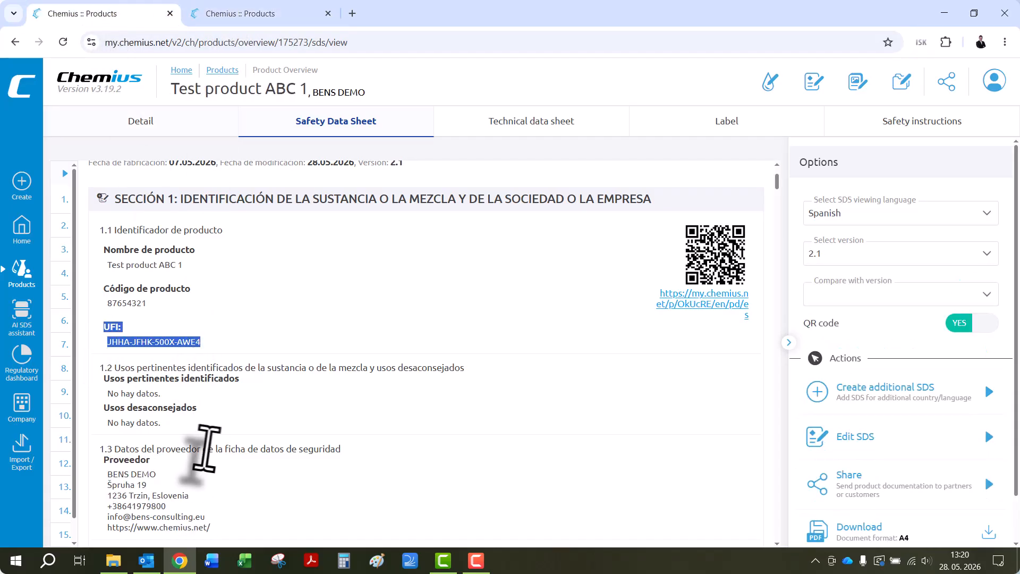
pyautogui.moveTo(210, 527); pyautogui.dragTo(104, 459)
# - Display the Test product ABC 1 SDS in English (US) and compare its supplier details with the distributor details in the "Brand name 1" SDS
pyautogui.click(813, 213)
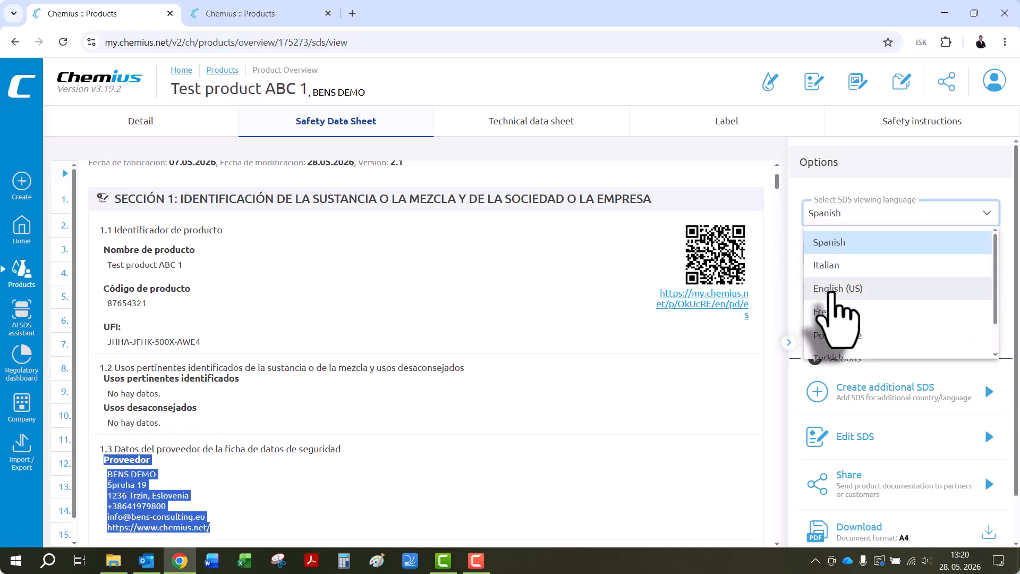
pyautogui.click(835, 290)
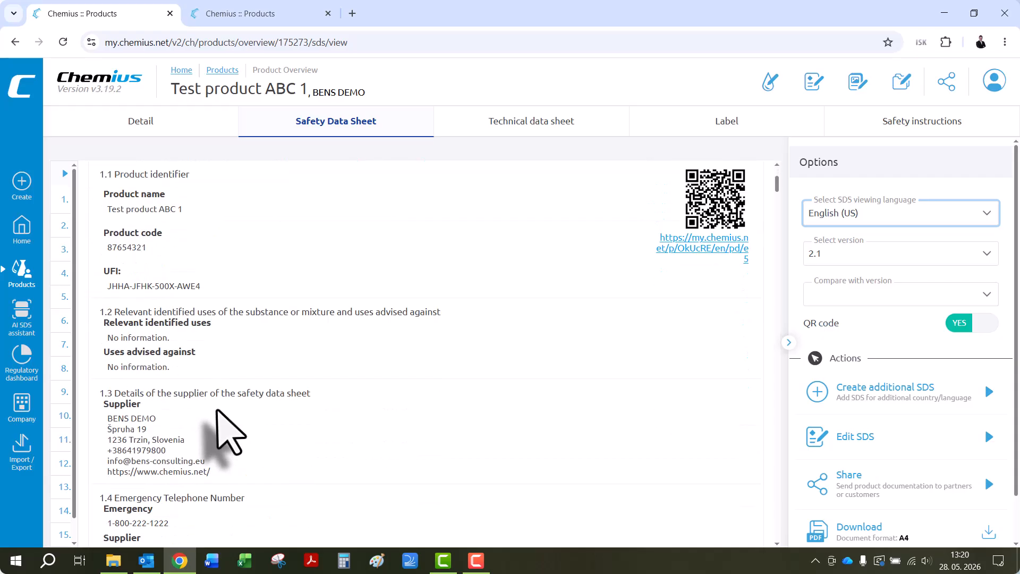
pyautogui.click(234, 11)
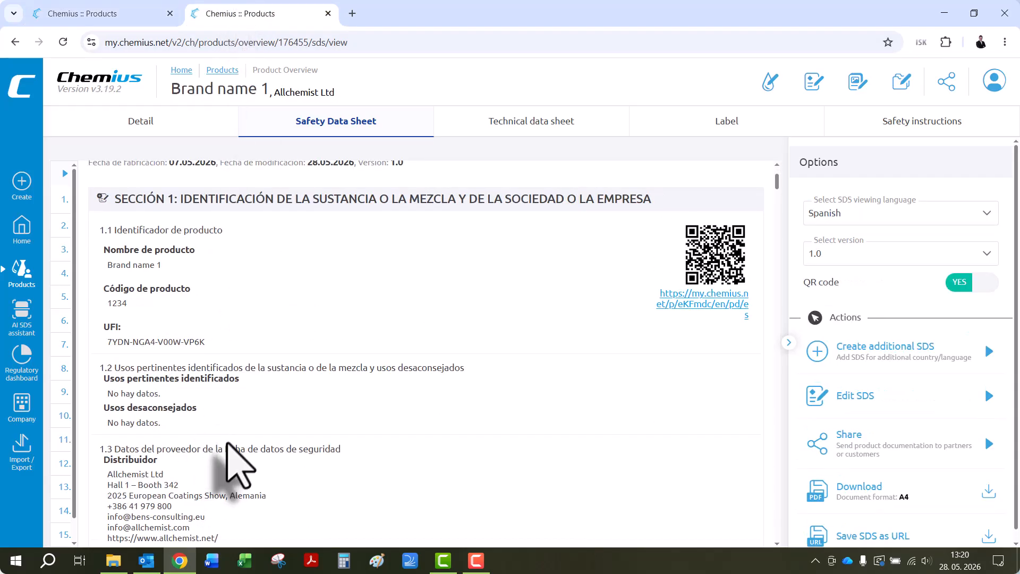
pyautogui.scroll(-1, 239, 465)
pyautogui.moveTo(162, 396); pyautogui.dragTo(109, 394)
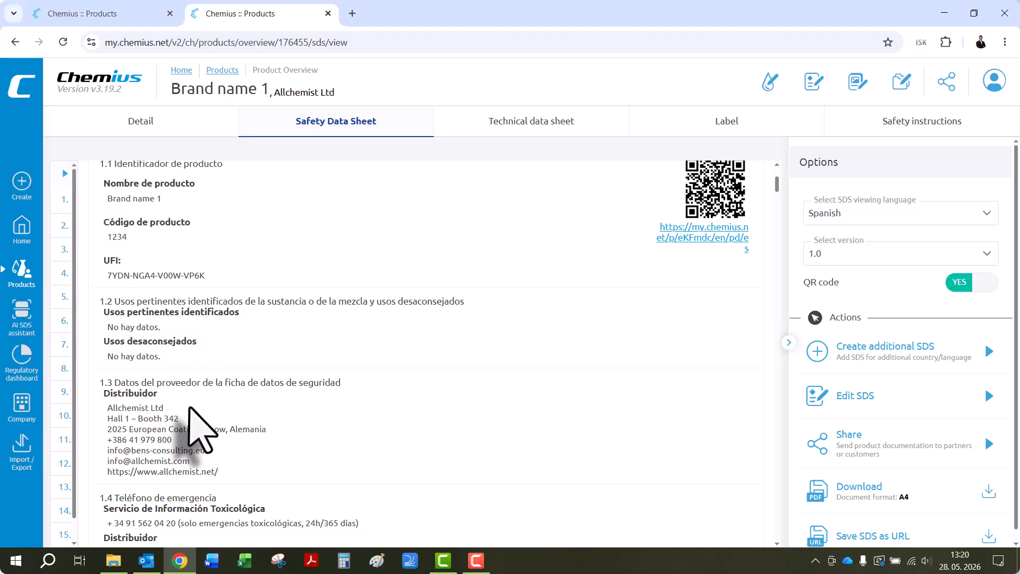
# - Review Sections 2 and 3 of the "Brand name 1" SDS and of the Test product ABC 1 SDS, with the latter switched back to Spanish
pyautogui.scroll(1, 169, 396)
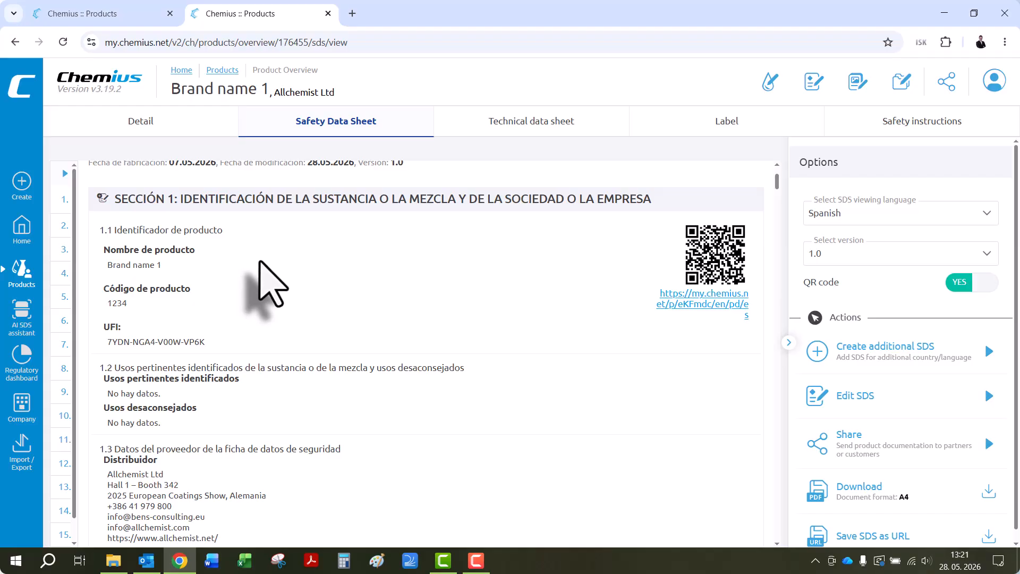
pyautogui.scroll(-15, 262, 260)
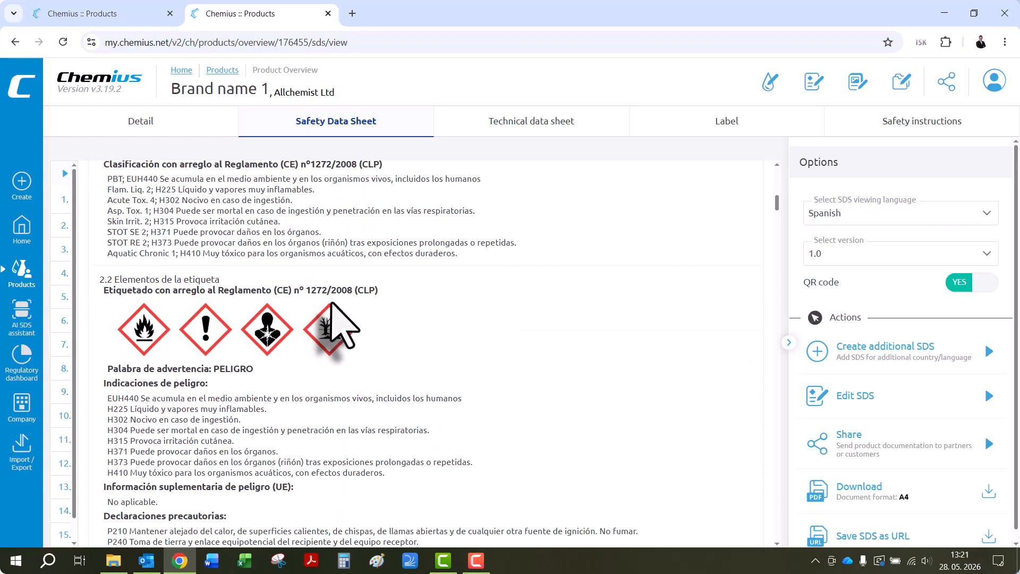
pyautogui.scroll(-12, 337, 325)
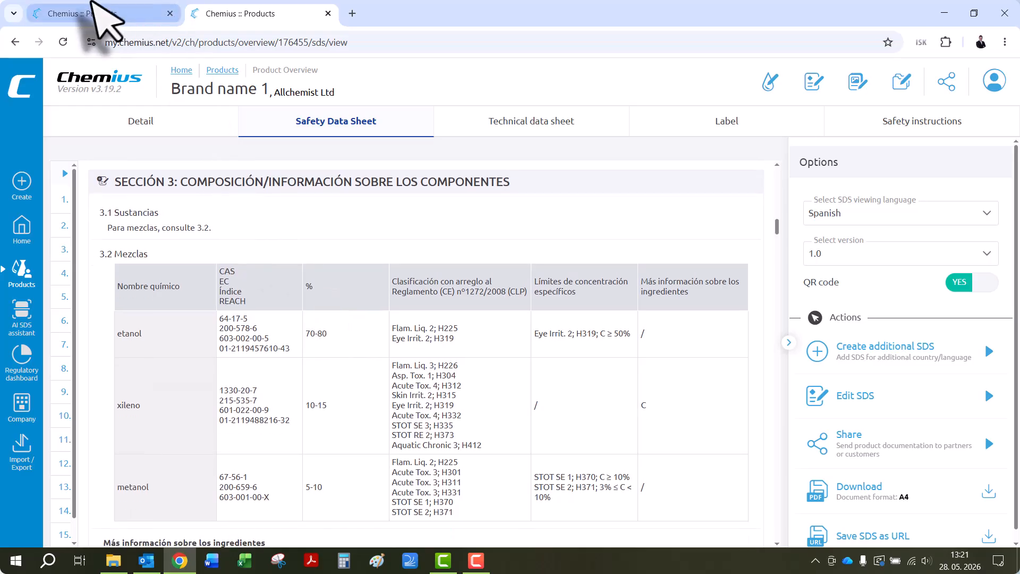
pyautogui.click(69, 14)
pyautogui.click(833, 213)
pyautogui.click(840, 238)
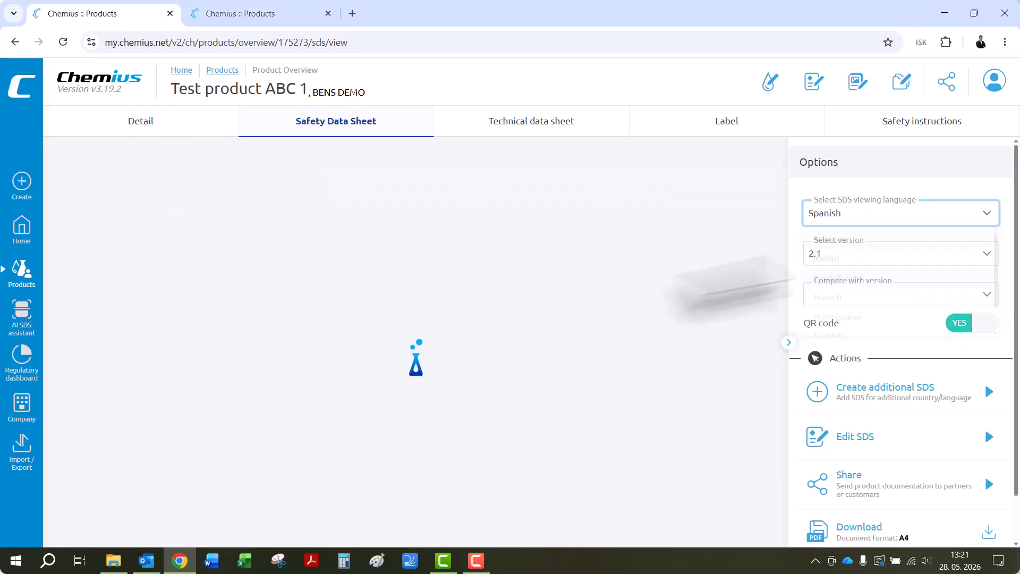
pyautogui.scroll(-12, 295, 297)
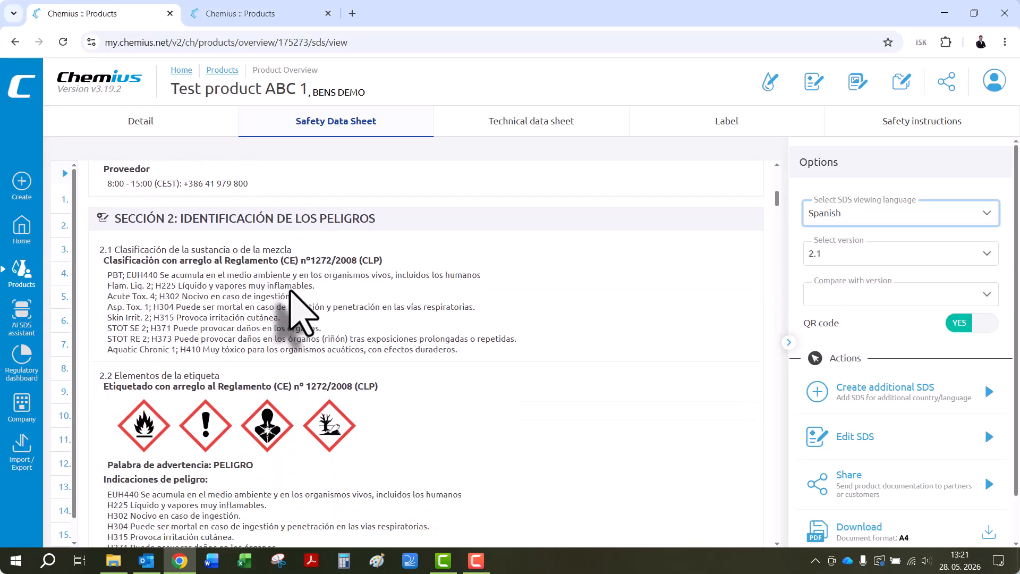
pyautogui.scroll(-15, 294, 291)
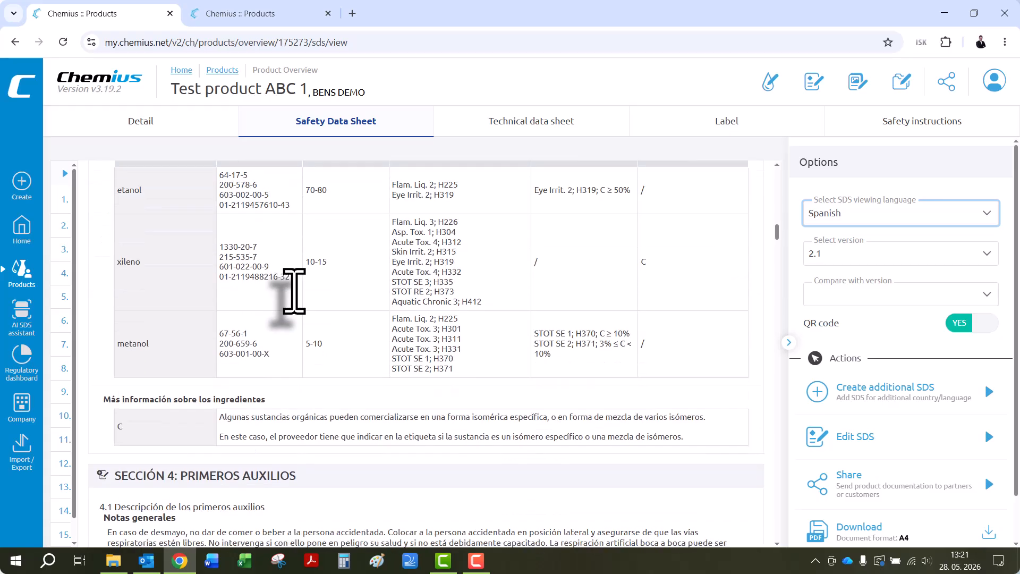
# - Compare the Section 3 composition tables of the Test product ABC 1 and "Brand name 1" safety data sheets
pyautogui.click(239, 13)
pyautogui.scroll(-1, 274, 318)
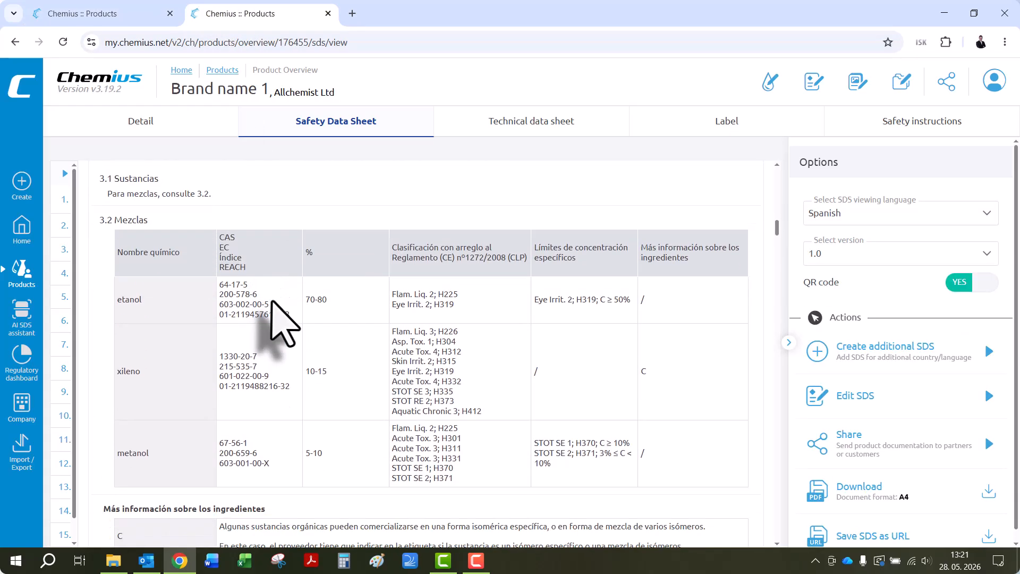
pyautogui.click(143, 14)
pyautogui.click(239, 13)
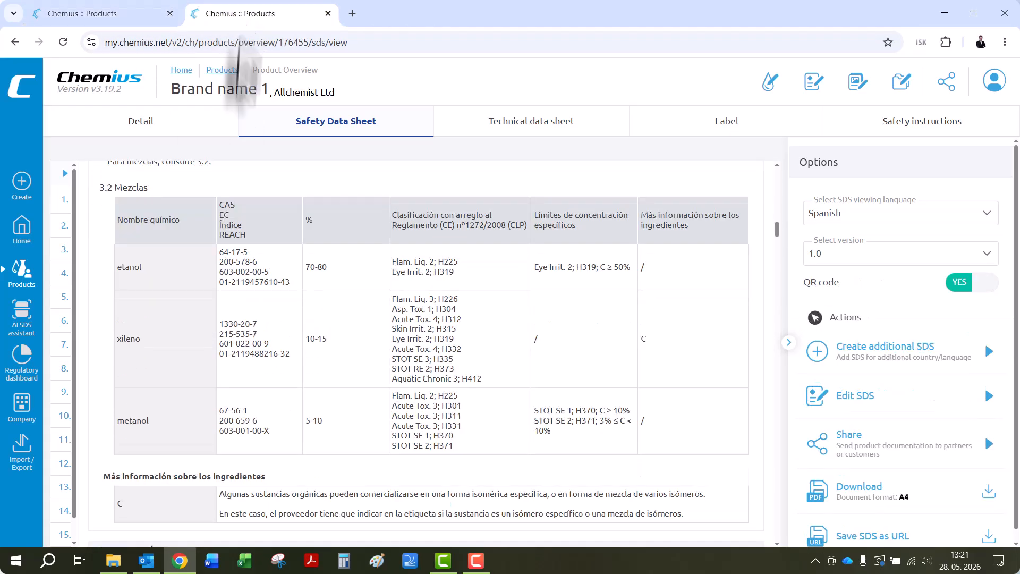
pyautogui.scroll(2, 227, 262)
pyautogui.click(133, 14)
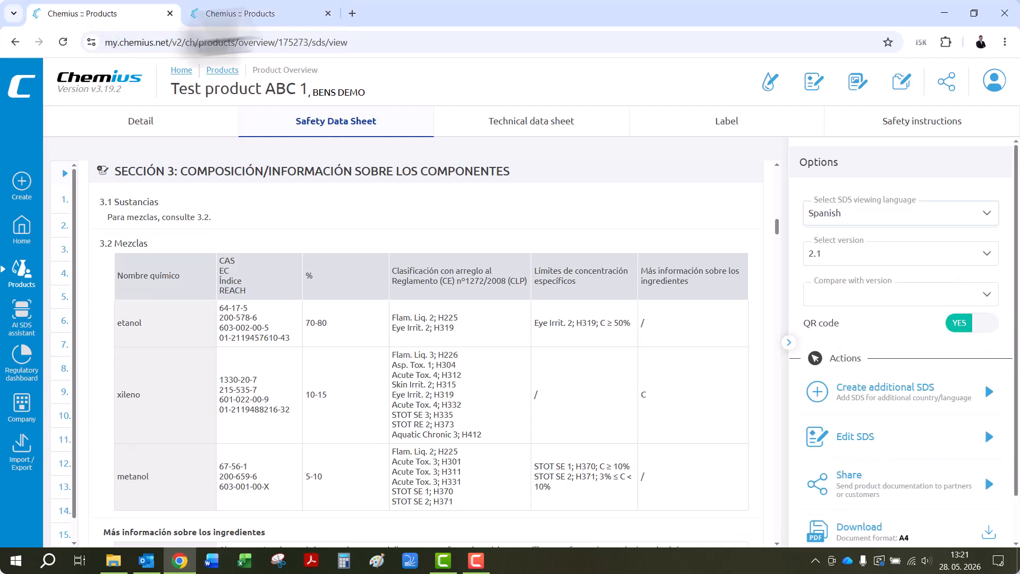
pyautogui.click(286, 16)
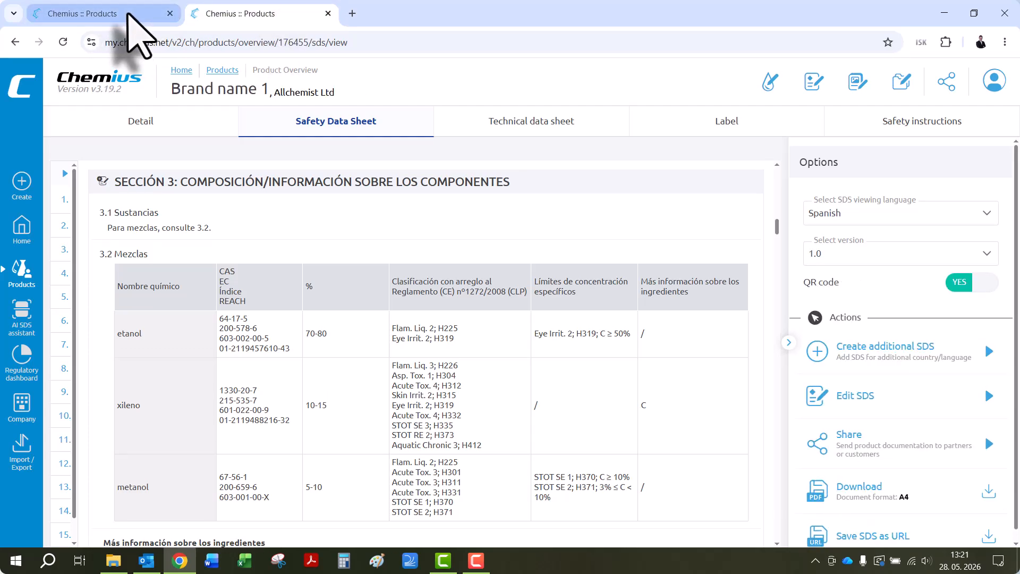
pyautogui.click(133, 16)
pyautogui.click(228, 17)
# - Return to the product list from the "Brand name 1" safety data sheet
pyautogui.click(27, 282)
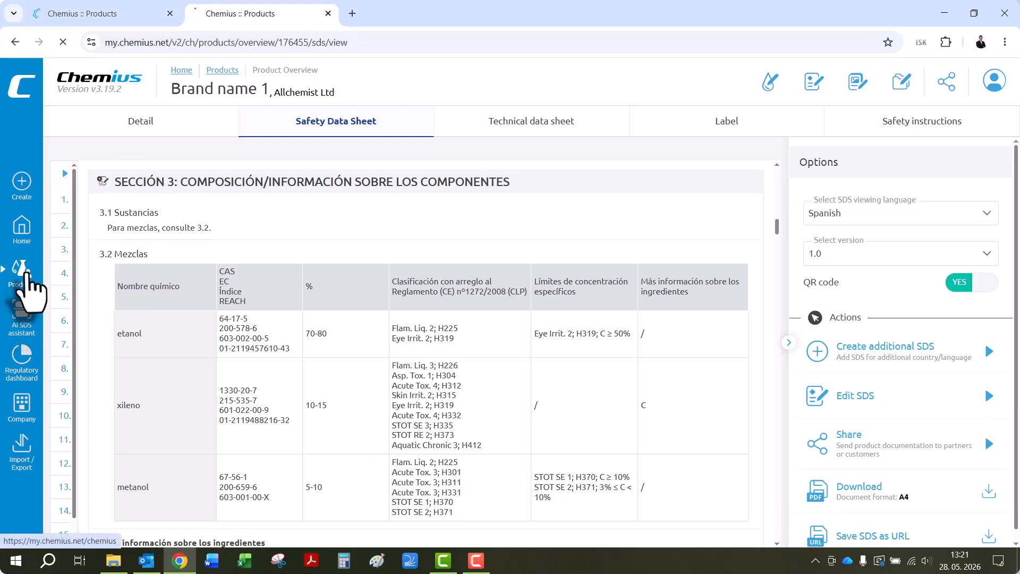